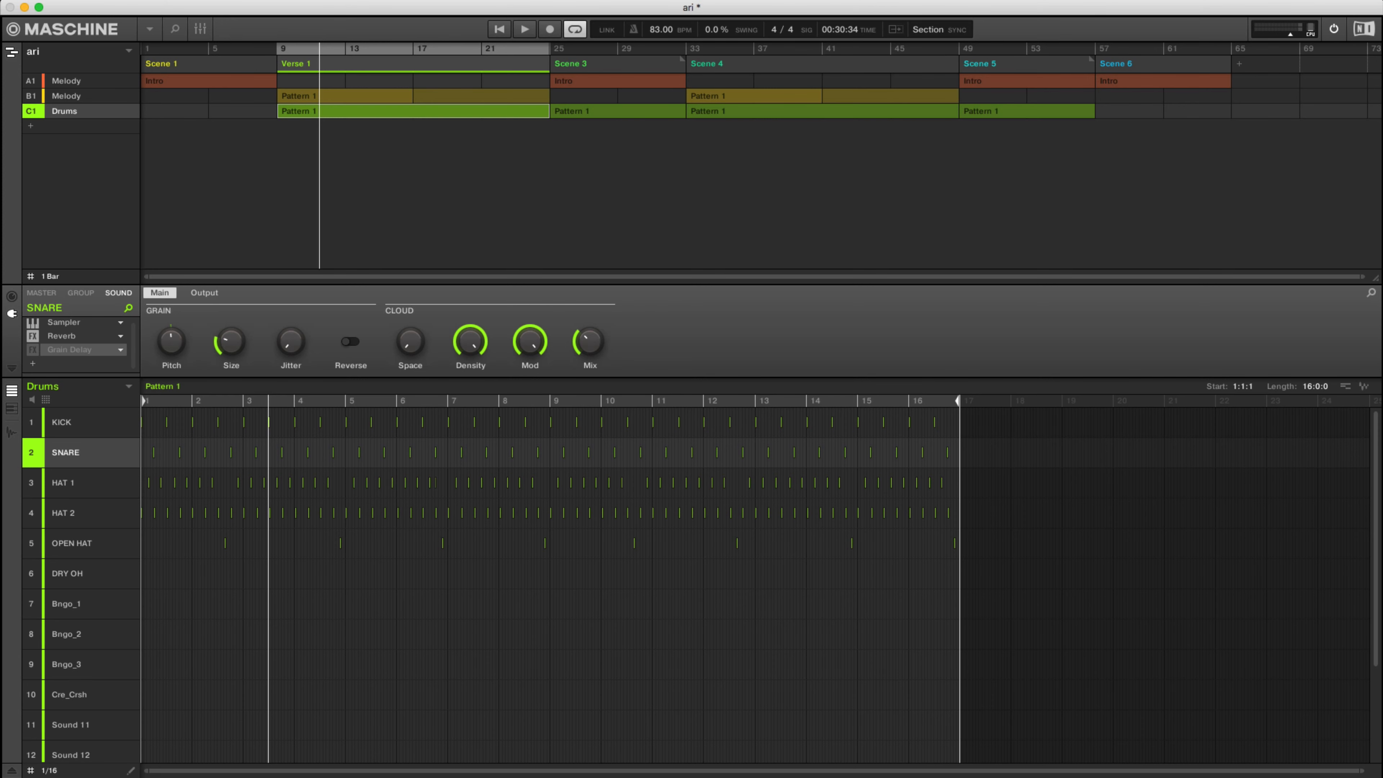
Audition Verse 1 with the snare's Grain Delay bypassed, enable the effect, and play the section again.
key("space")
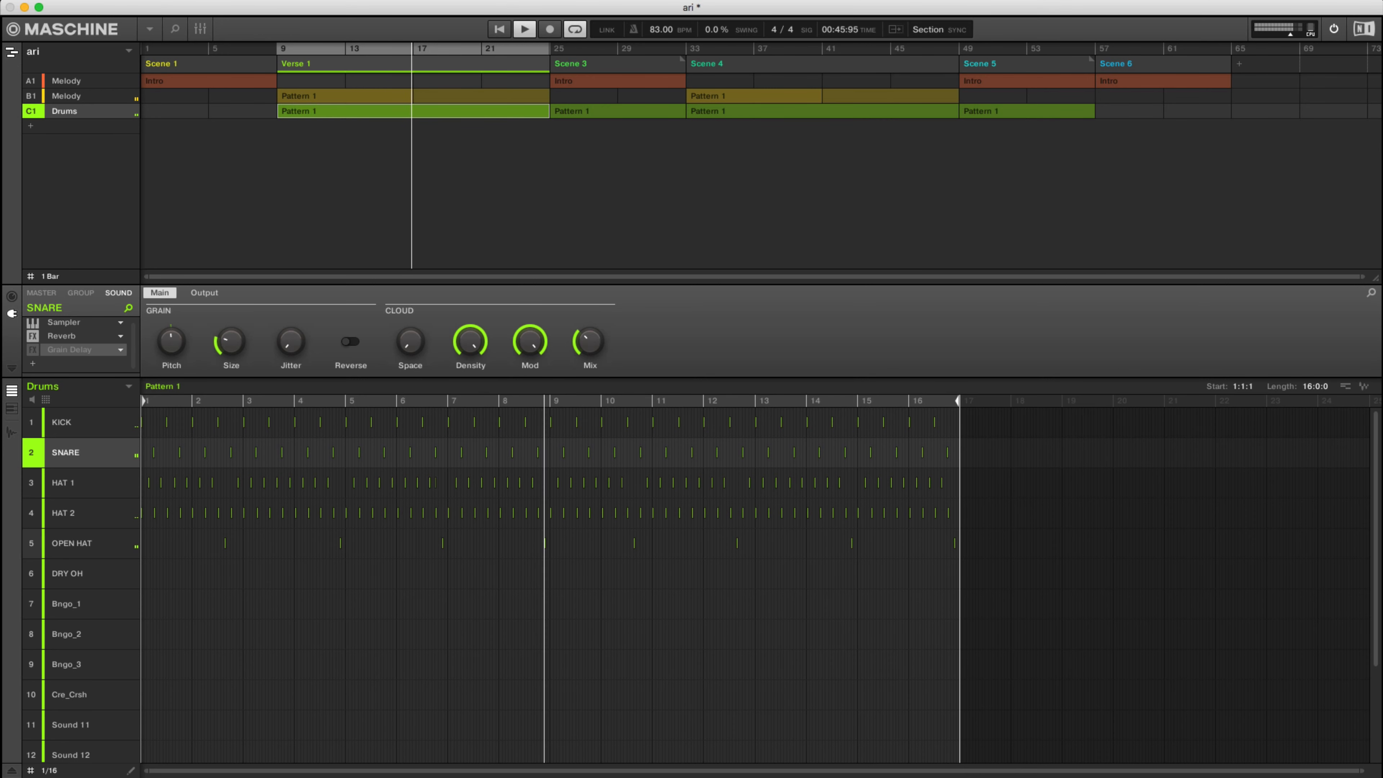
key("space")
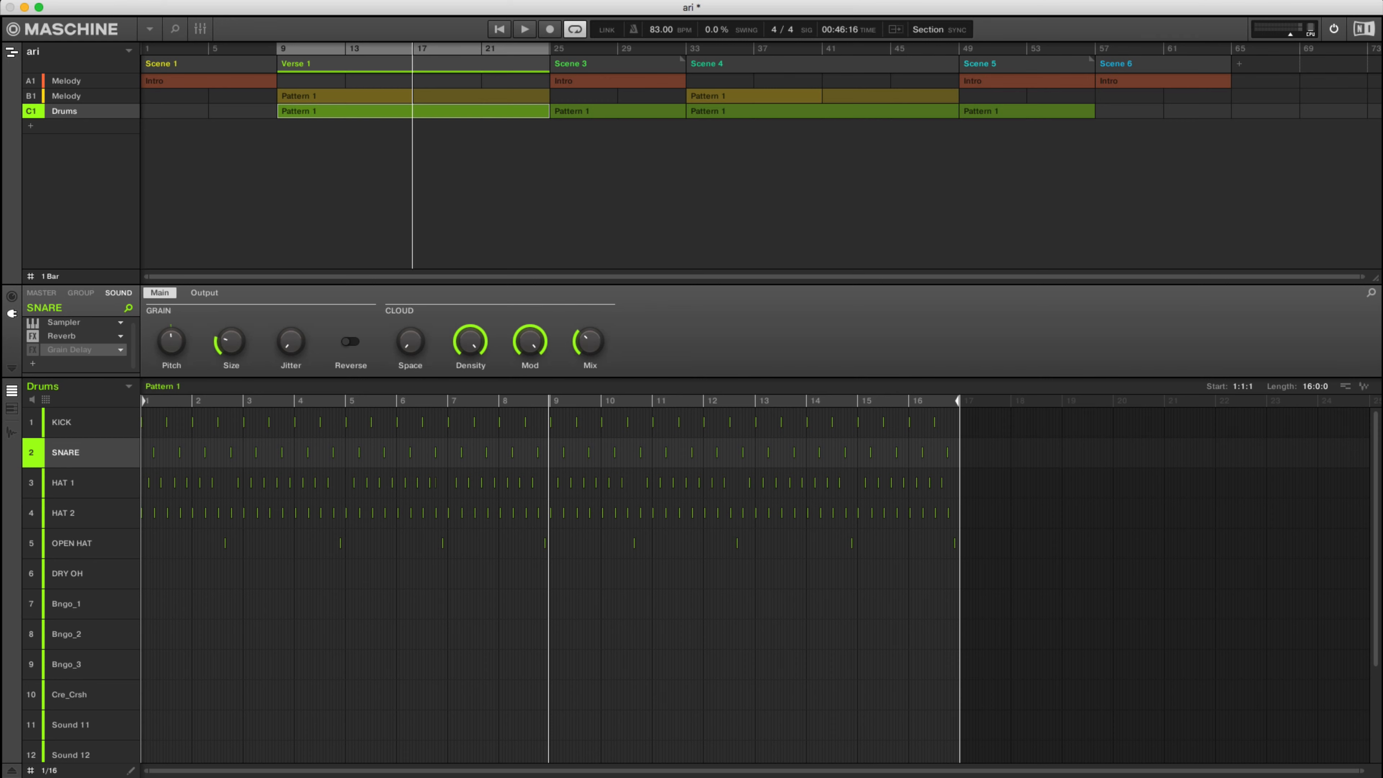
left_click(33, 350)
key("space")
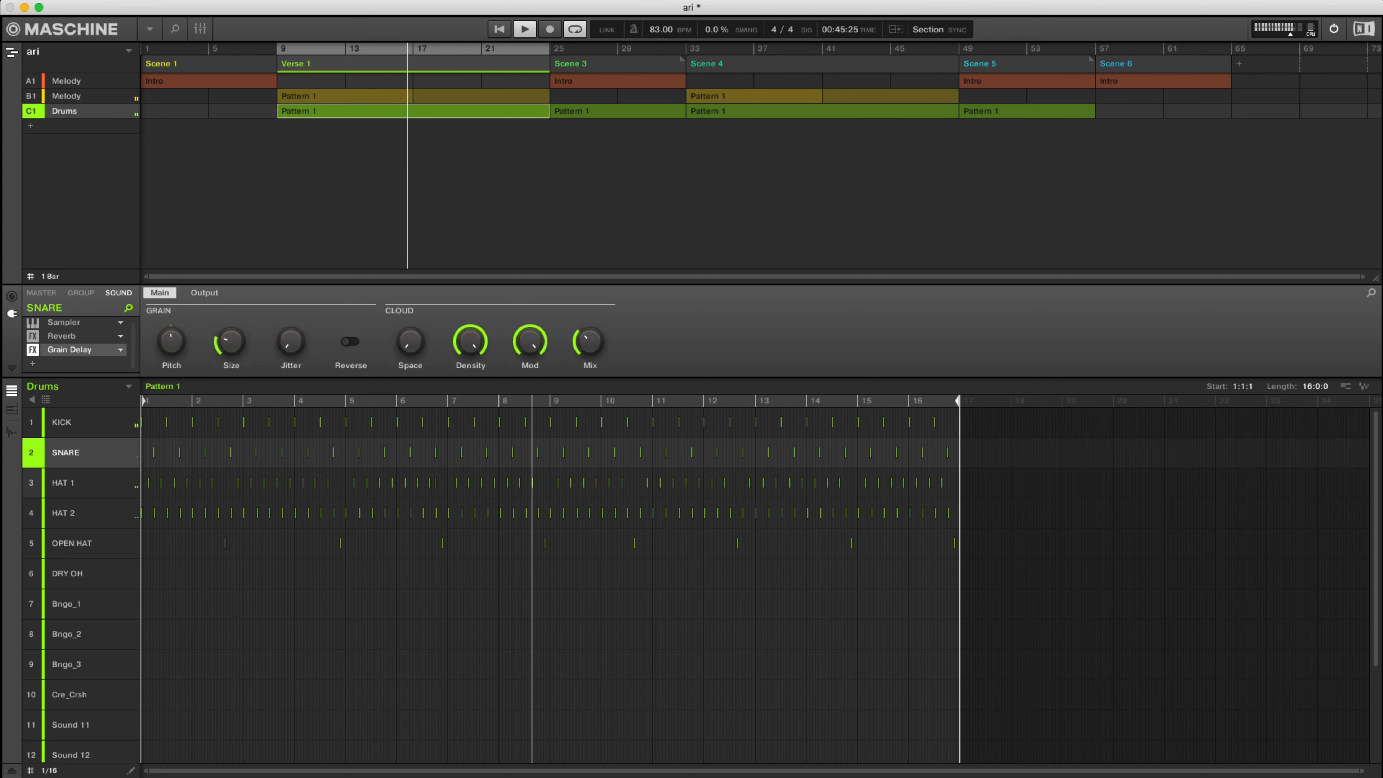
Switch to the mixer view to show the snare's Grain Delay with its Grain and Cloud parameters.
key("F3")
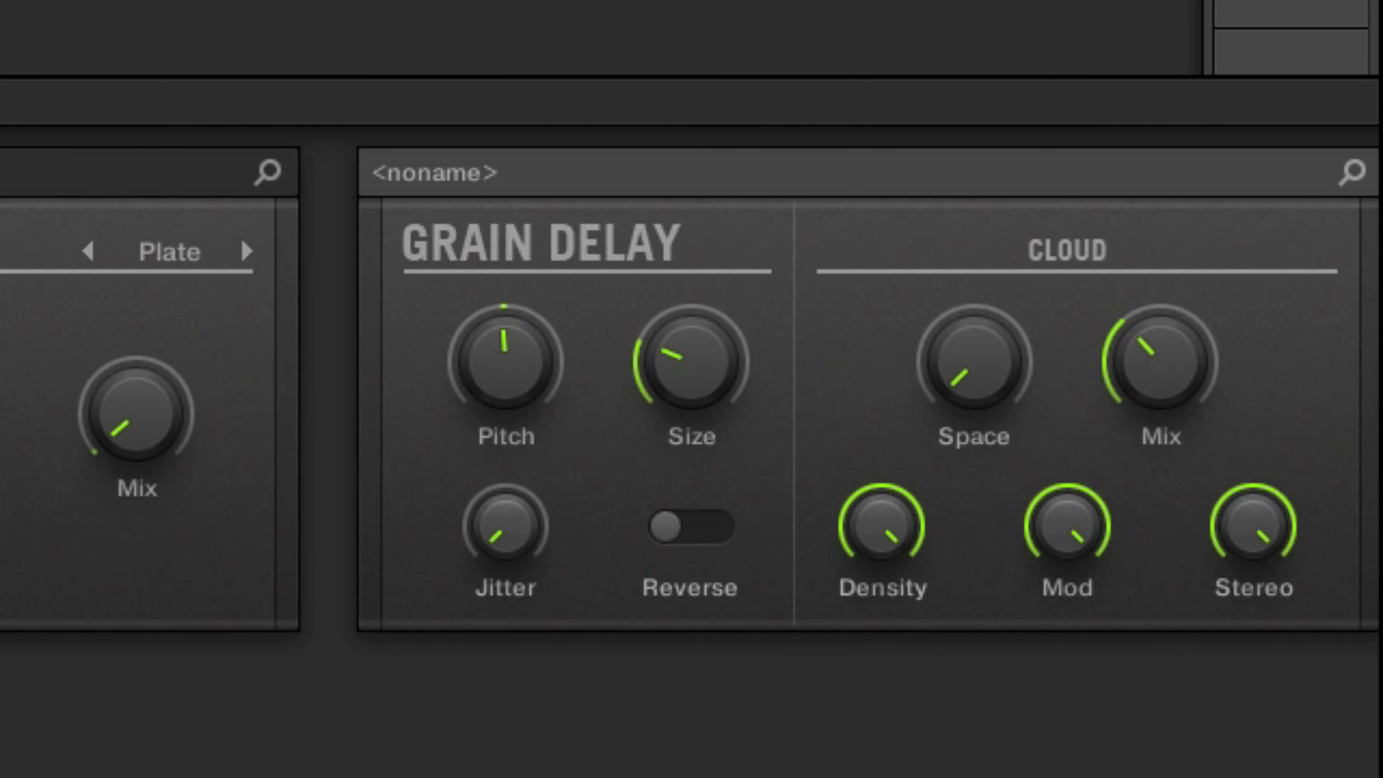
mouse_move(690, 362)
mouse_move(1160, 362)
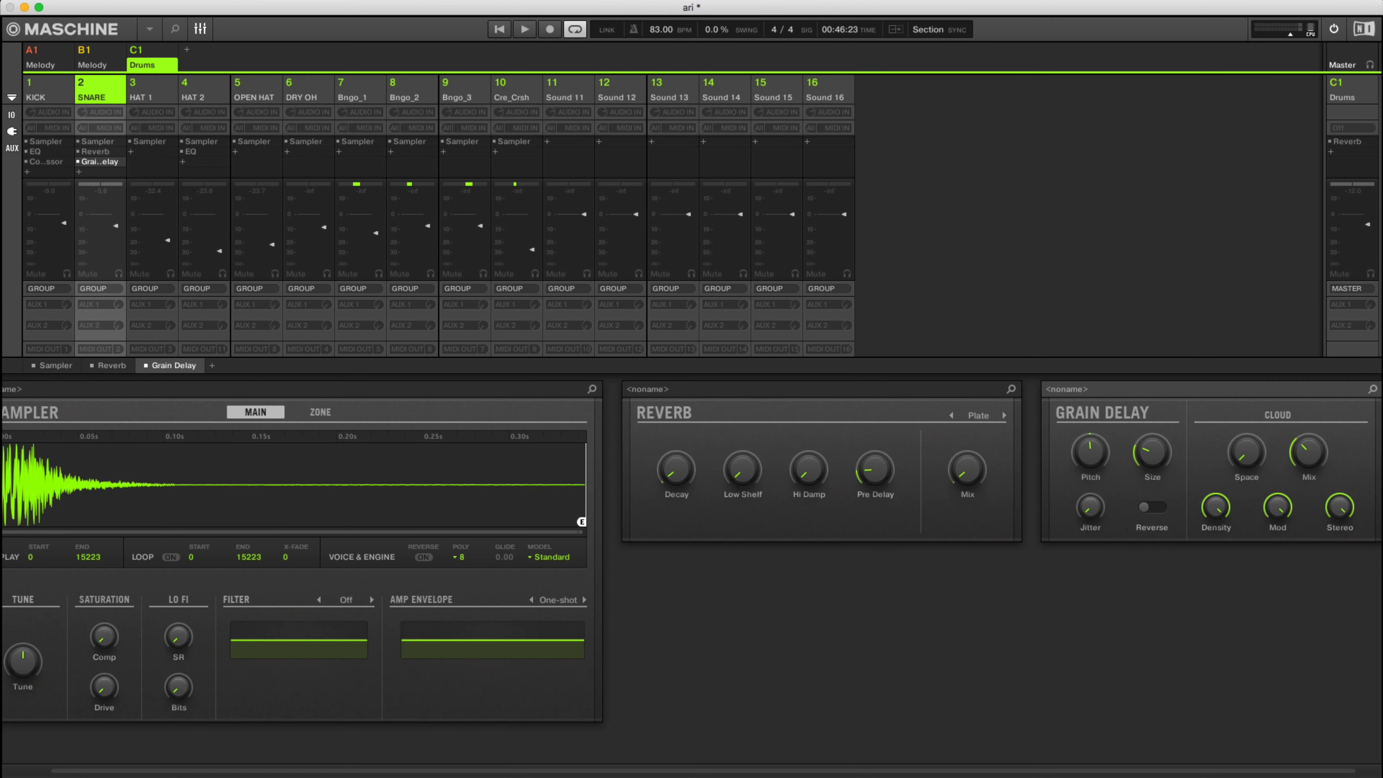
mouse_move(505, 363)
mouse_move(1152, 452)
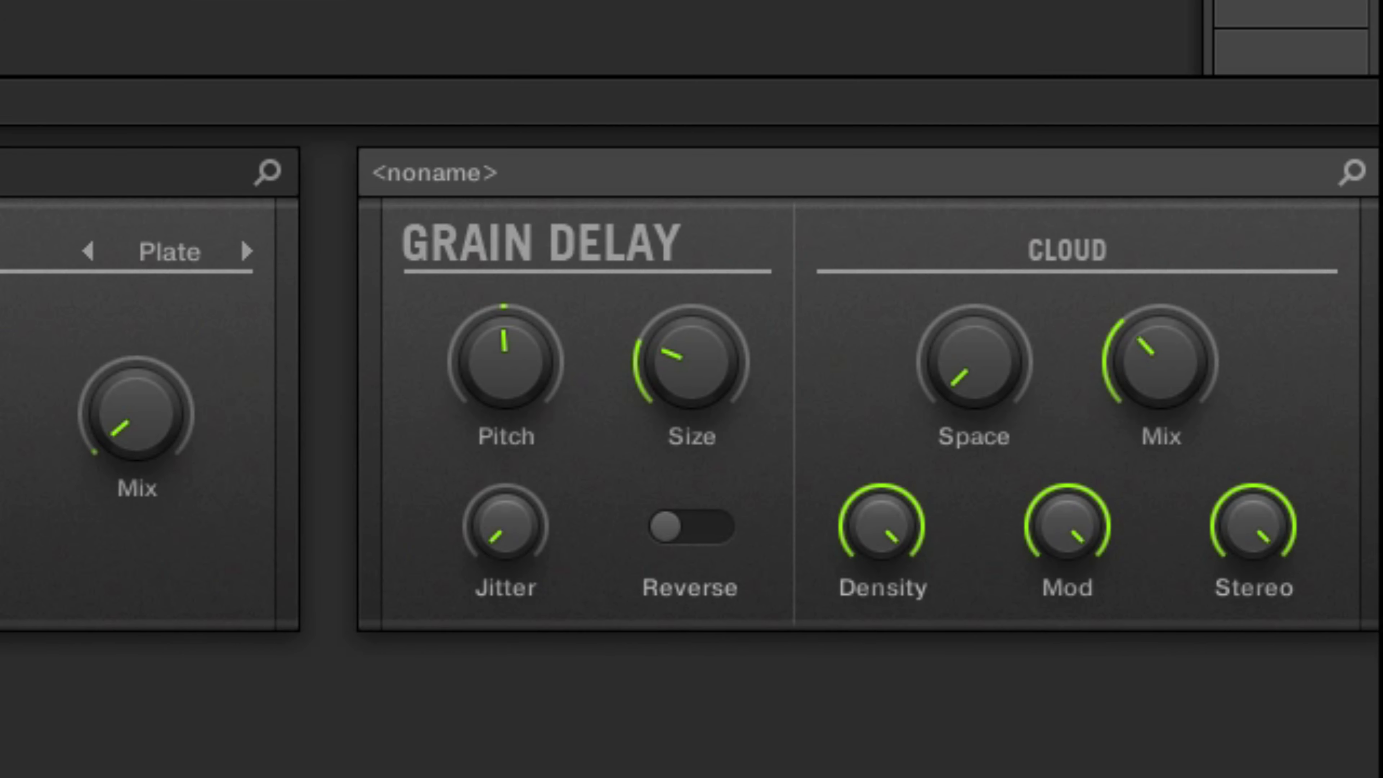
Try the Grain Delay Pitch at -23.0 and 28.0, then reset Pitch to its default.
mouse_move(1090, 452)
left_click_drag(505, 361, 505, 423)
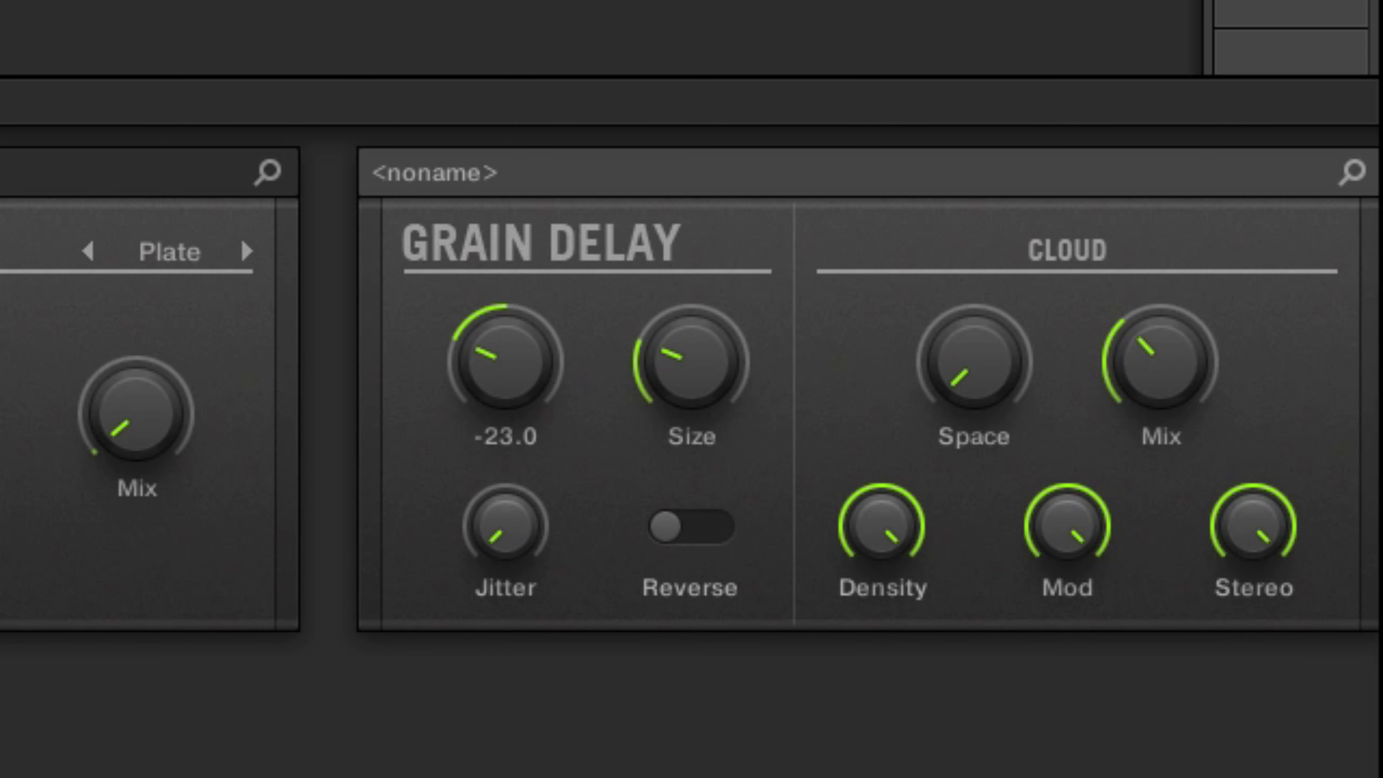
left_click_drag(506, 423, 505, 367)
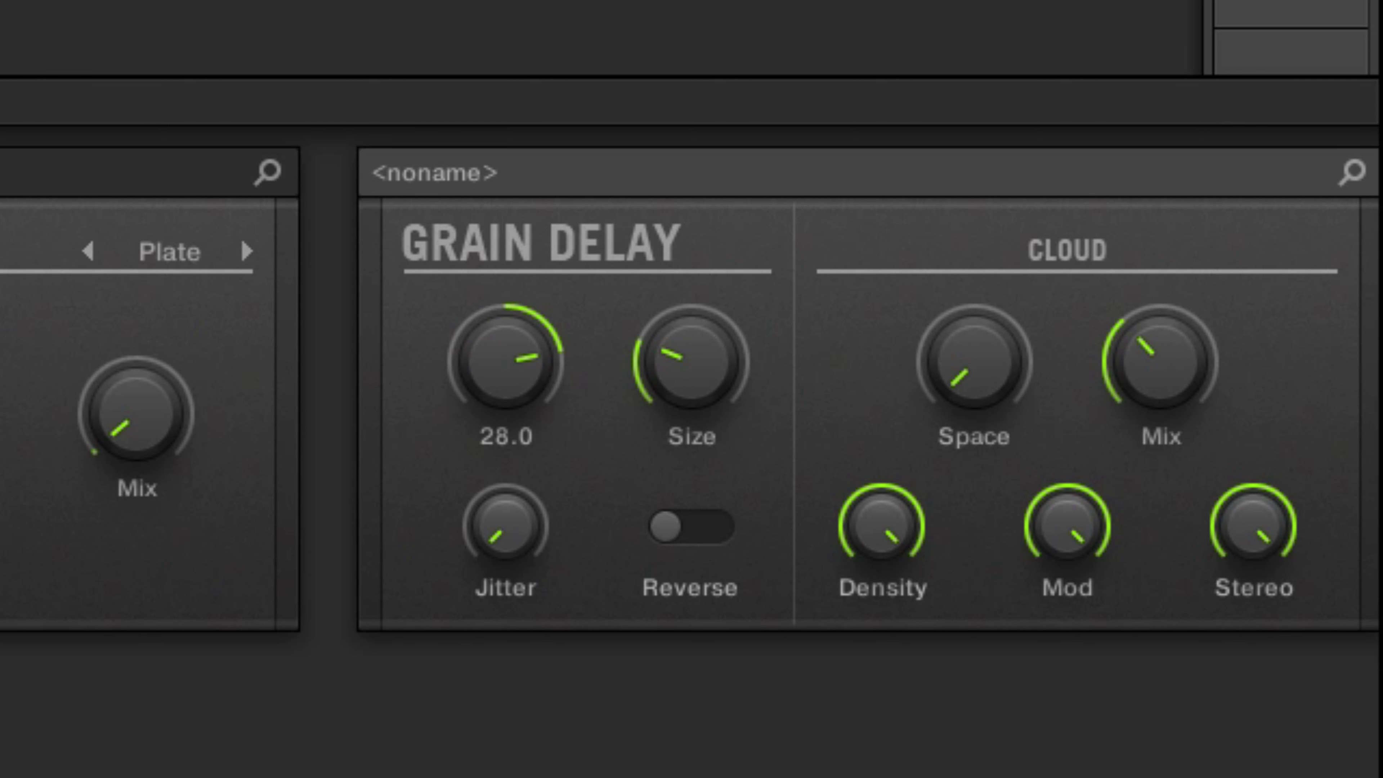
mouse_move(692, 362)
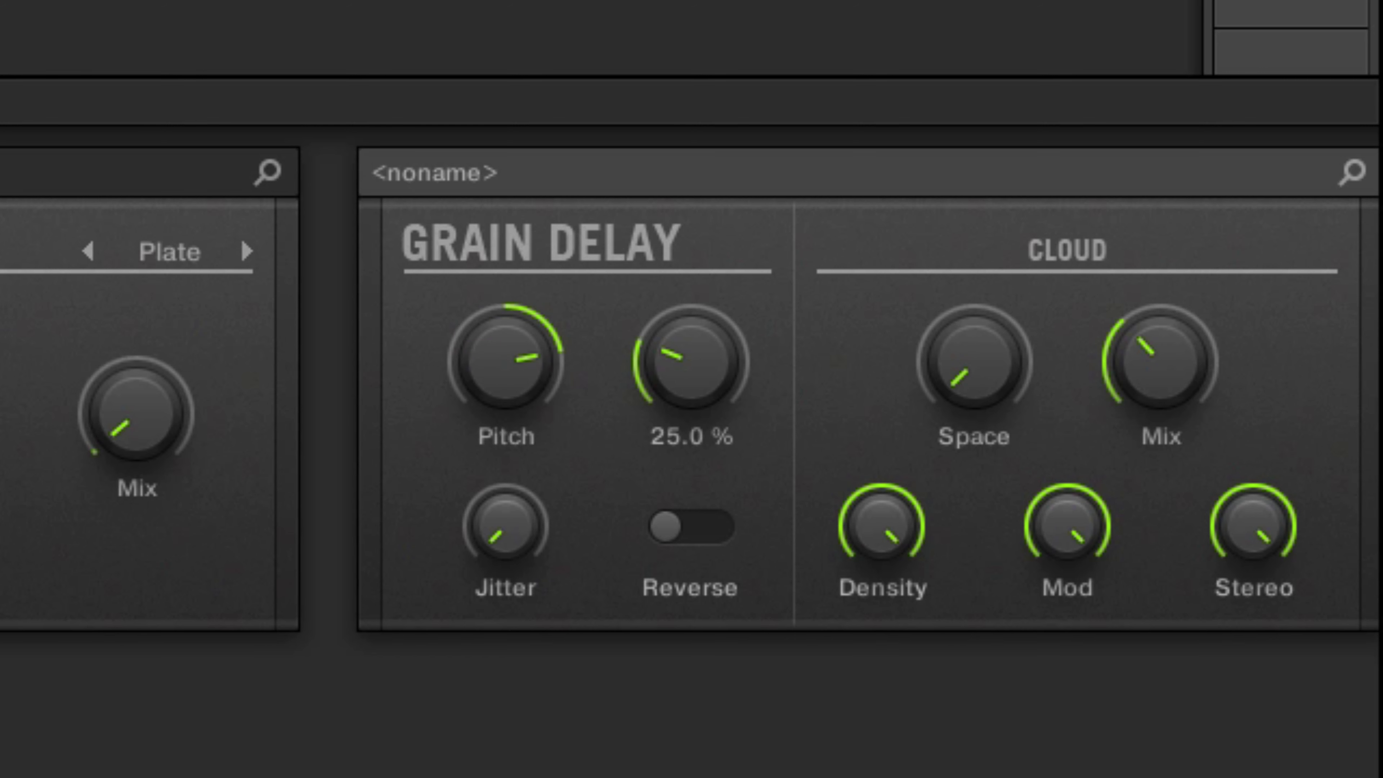
mouse_move(691, 361)
left_mouse_down()
mouse_move(691, 280)
mouse_move(691, 359)
left_mouse_up()
double_click(506, 361)
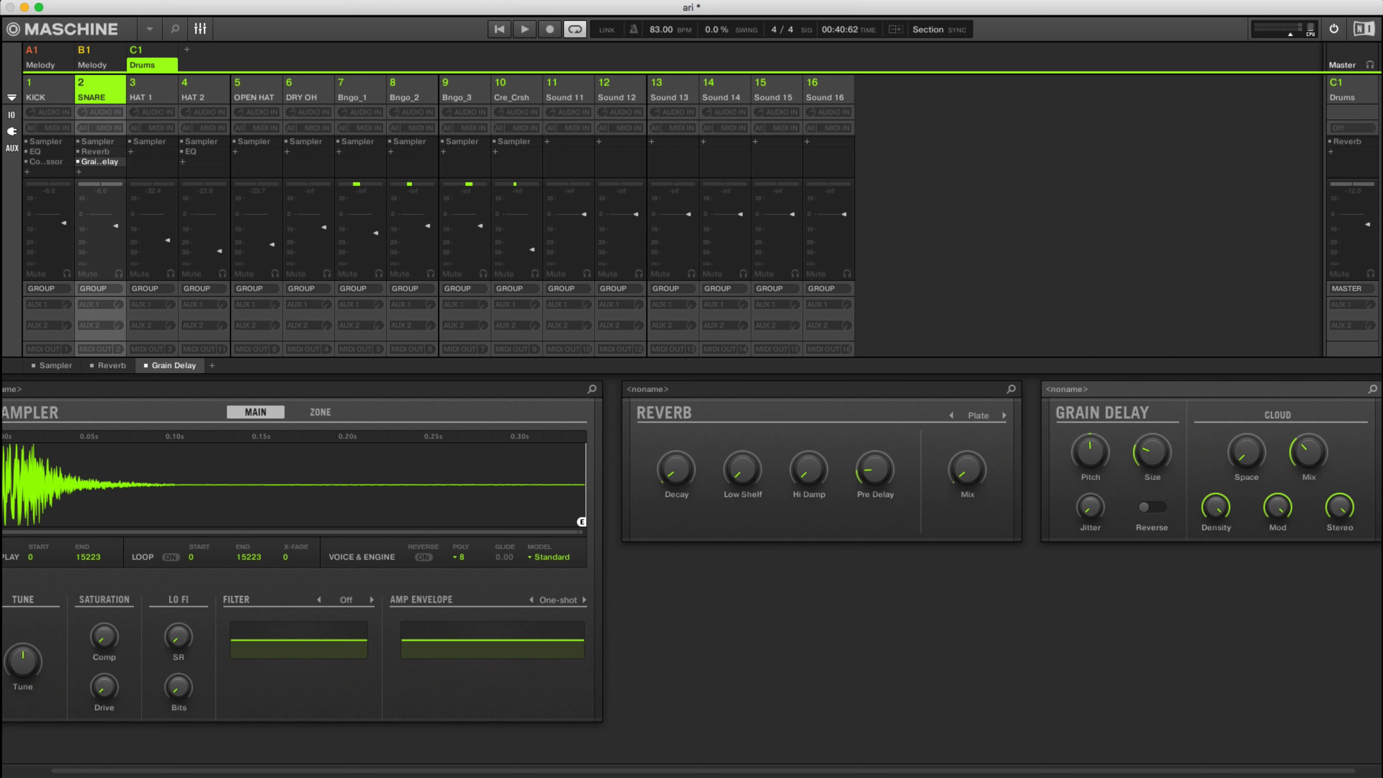
Sweep the Grain Delay Jitter up and down during playback, return it to minimum, and stop.
key("space")
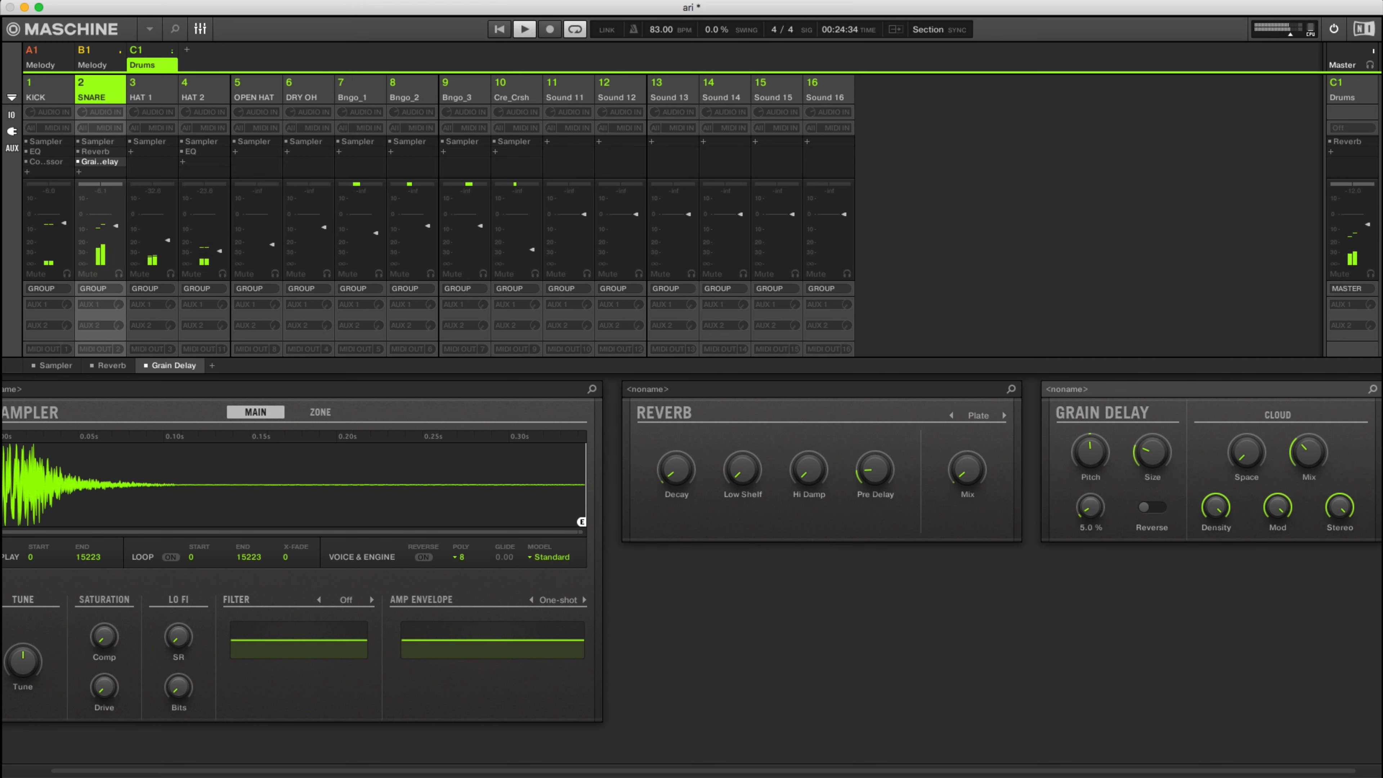
left_click_drag(1090, 507, 1090, 425)
left_click_drag(1090, 506, 1090, 605)
left_click_drag(1090, 507, 1090, 403)
mouse_move(1090, 507)
left_mouse_down()
mouse_move(1090, 599)
mouse_move(1090, 519)
left_mouse_up()
key("space")
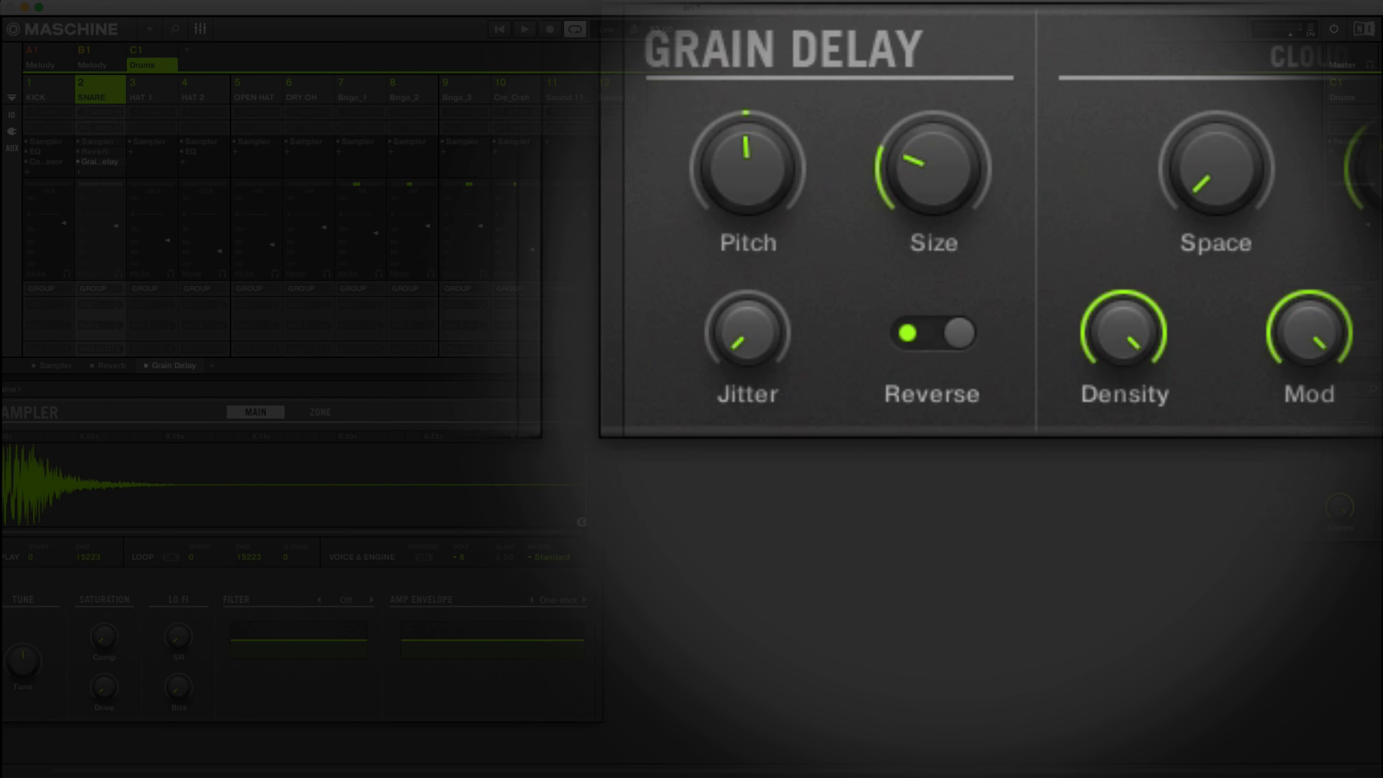
Audition the drums with the snare's Grain Delay set to Reverse.
key("space")
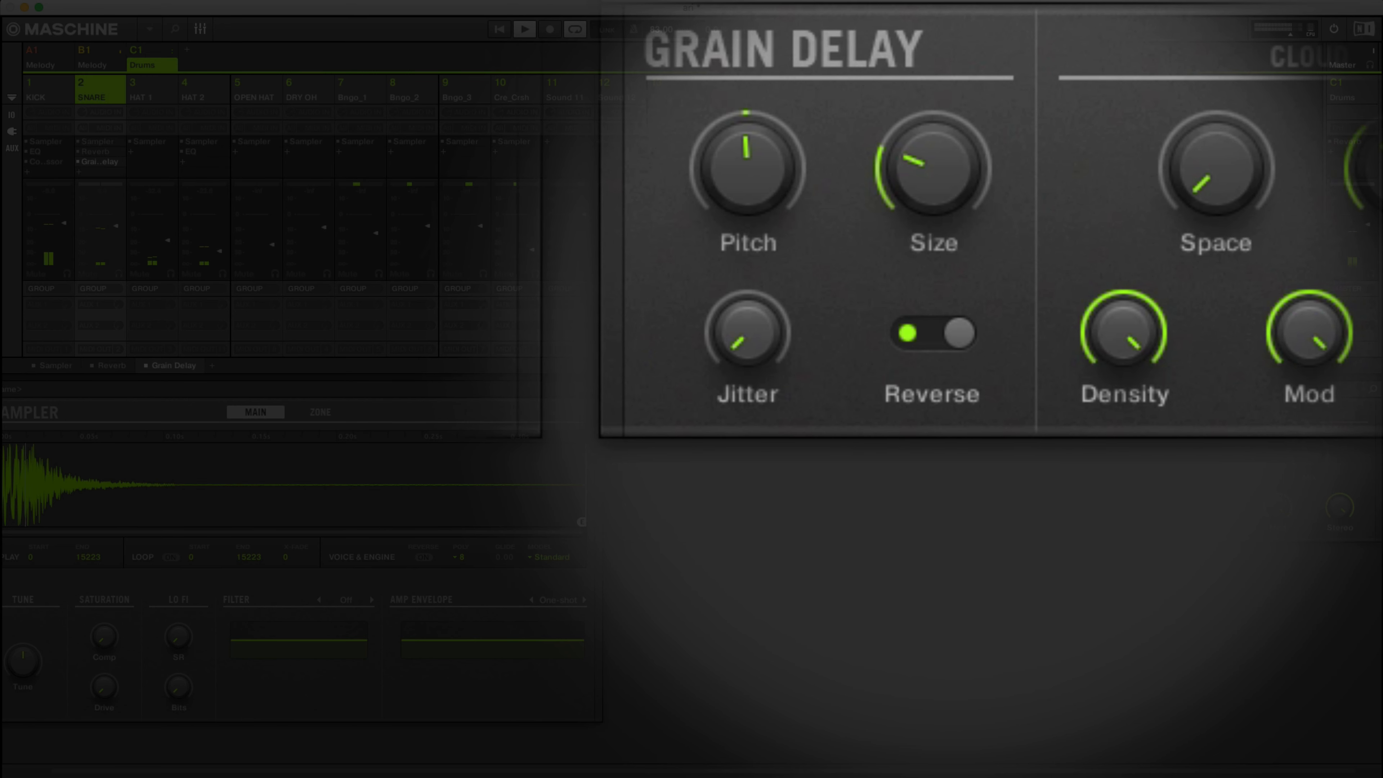
key("space")
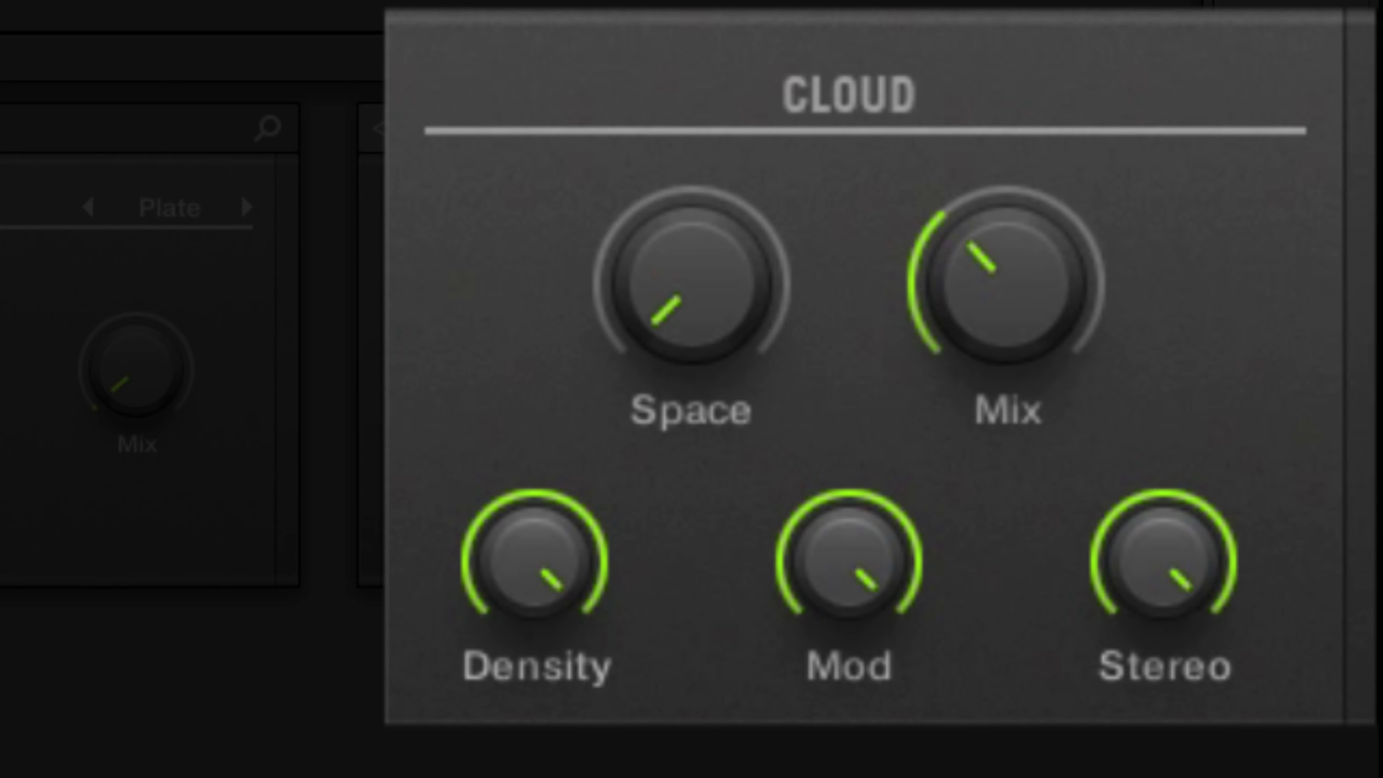
Try Cloud Density at 0% while raising Space to 100%, then set Density to 15%.
left_click_drag(692, 283, 692, 270)
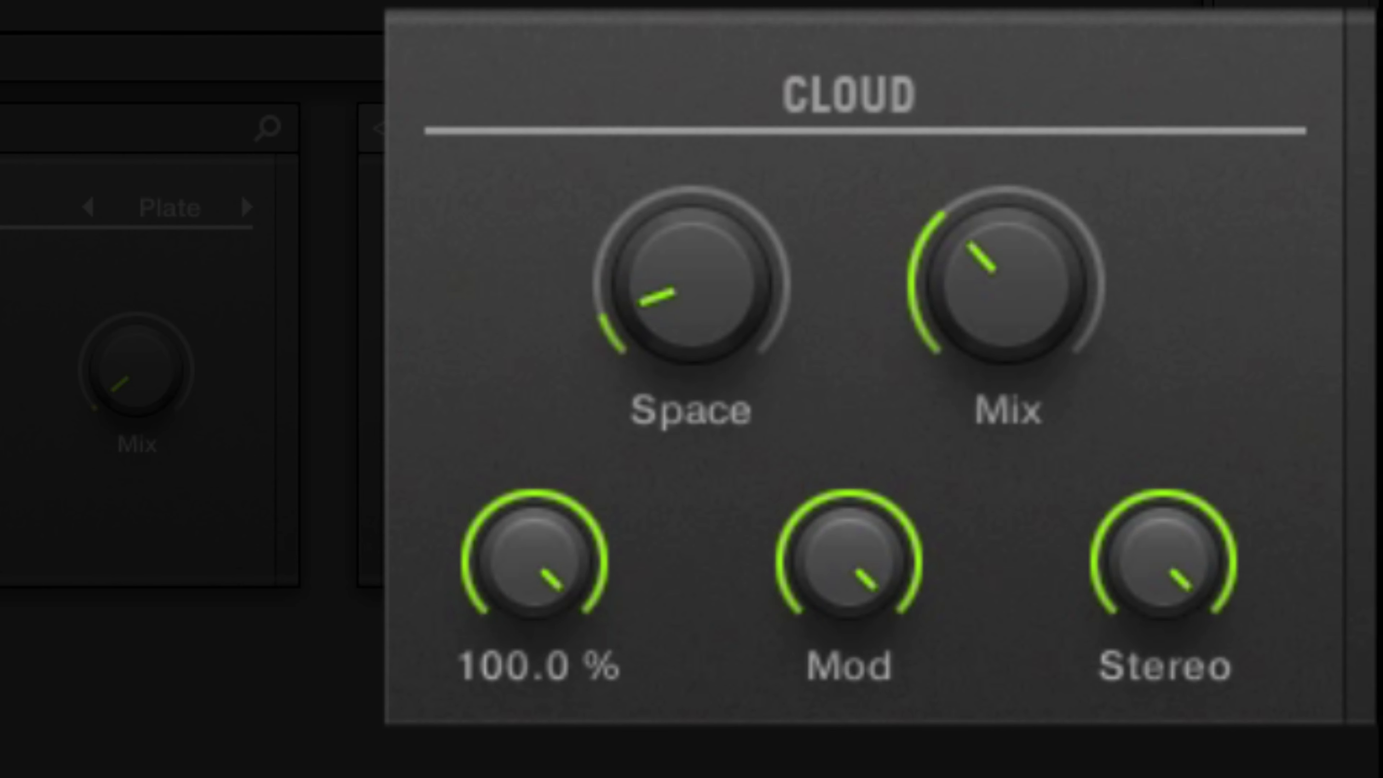
left_click_drag(535, 564, 535, 673)
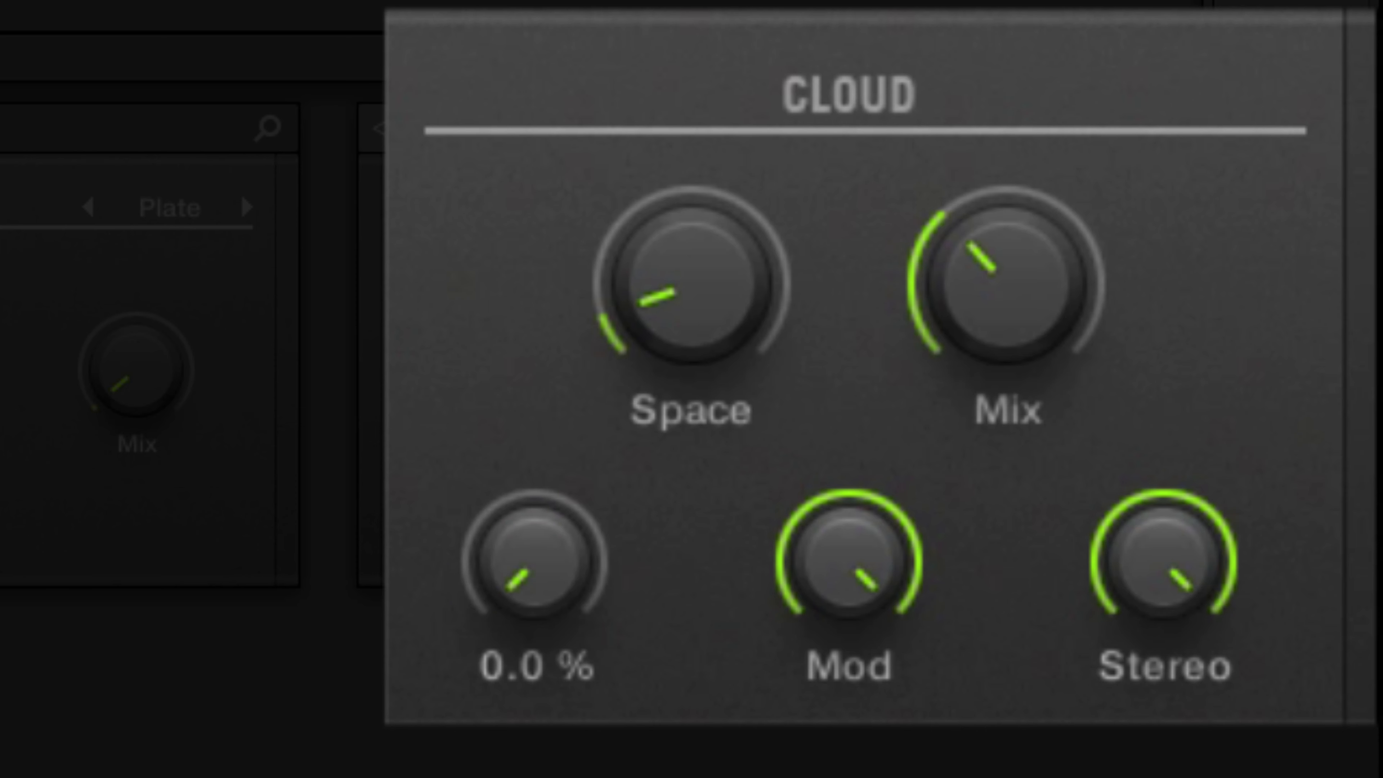
scroll(692, 284, "up", 6)
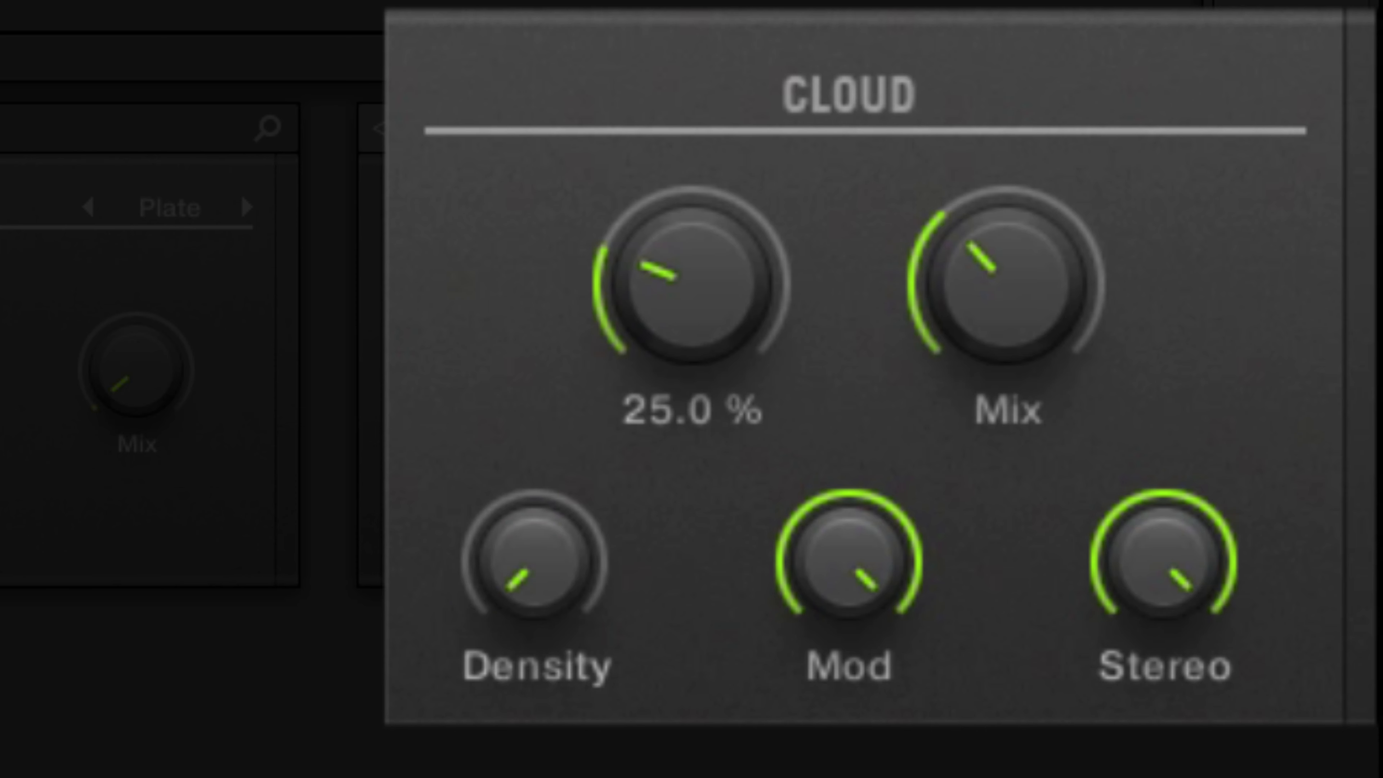
scroll(691, 283, "up", 4)
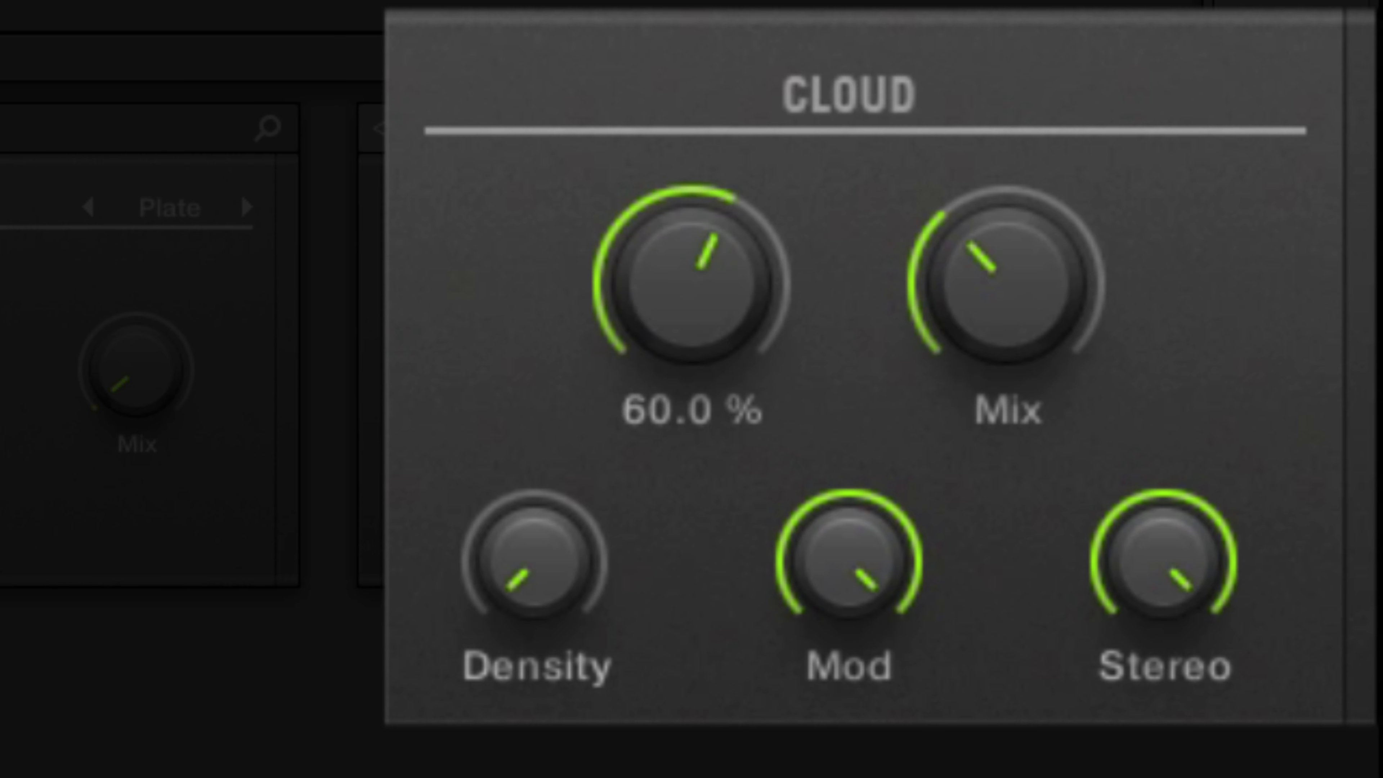
scroll(691, 284, "up", 8)
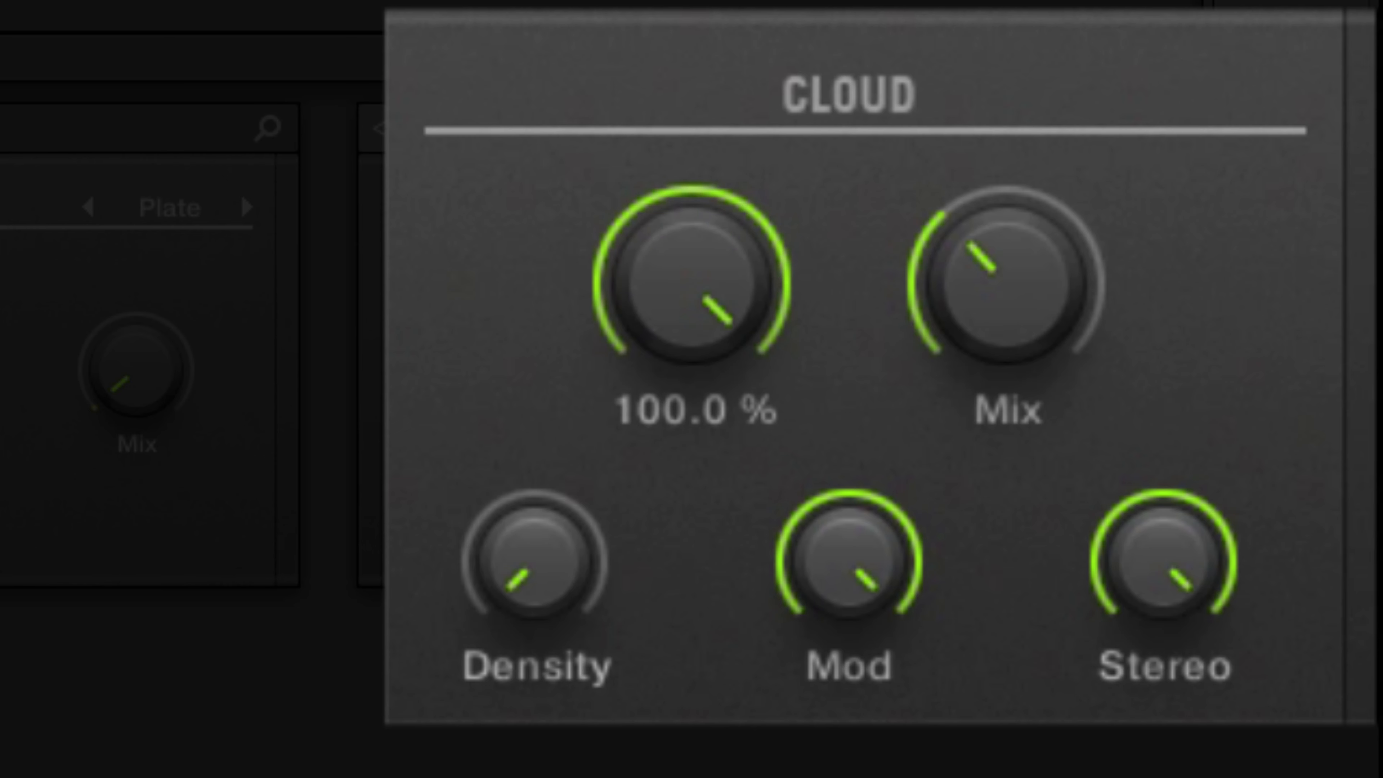
scroll(535, 562, "up", 1)
scroll(534, 562, "up", 2)
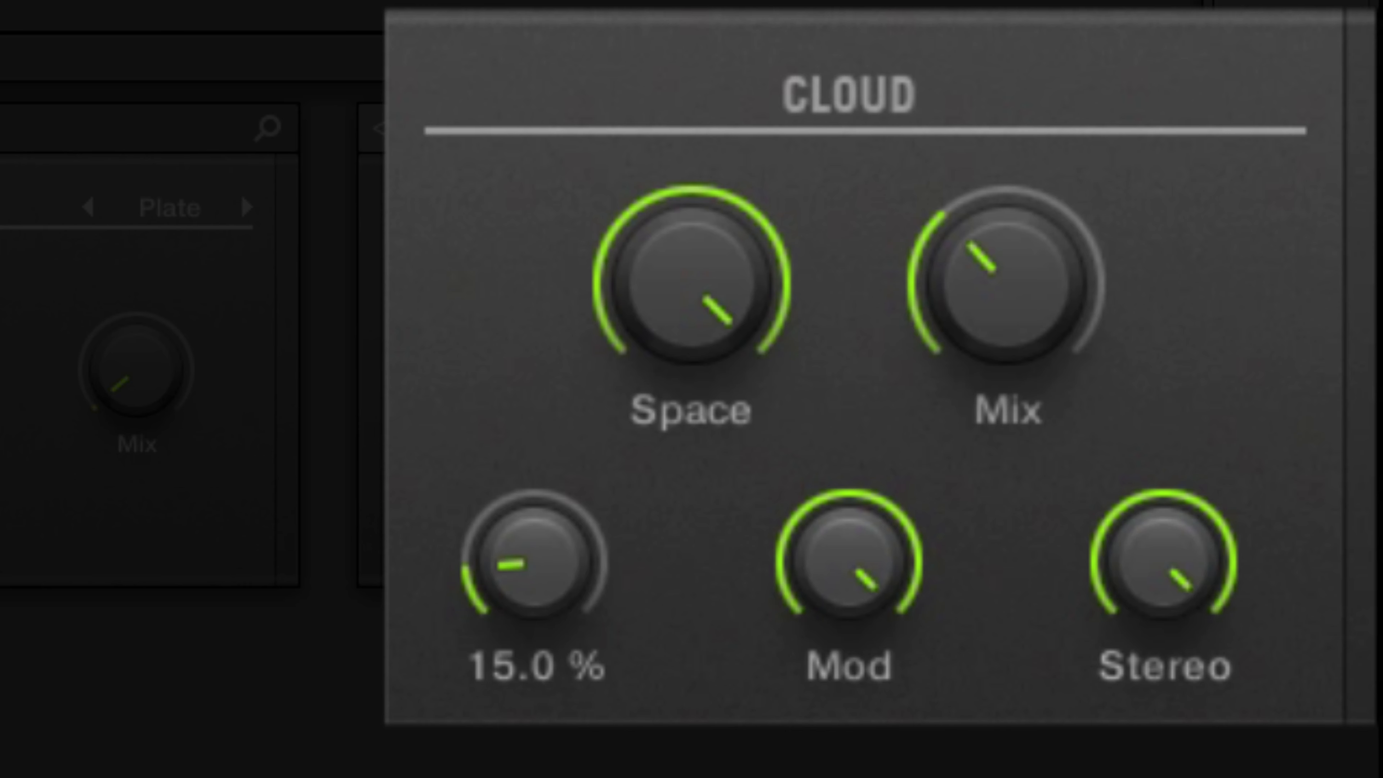
Sweep the Cloud Space down to 35%, up to 95%, and back to about 70% at low Density.
scroll(692, 284, "down", 3)
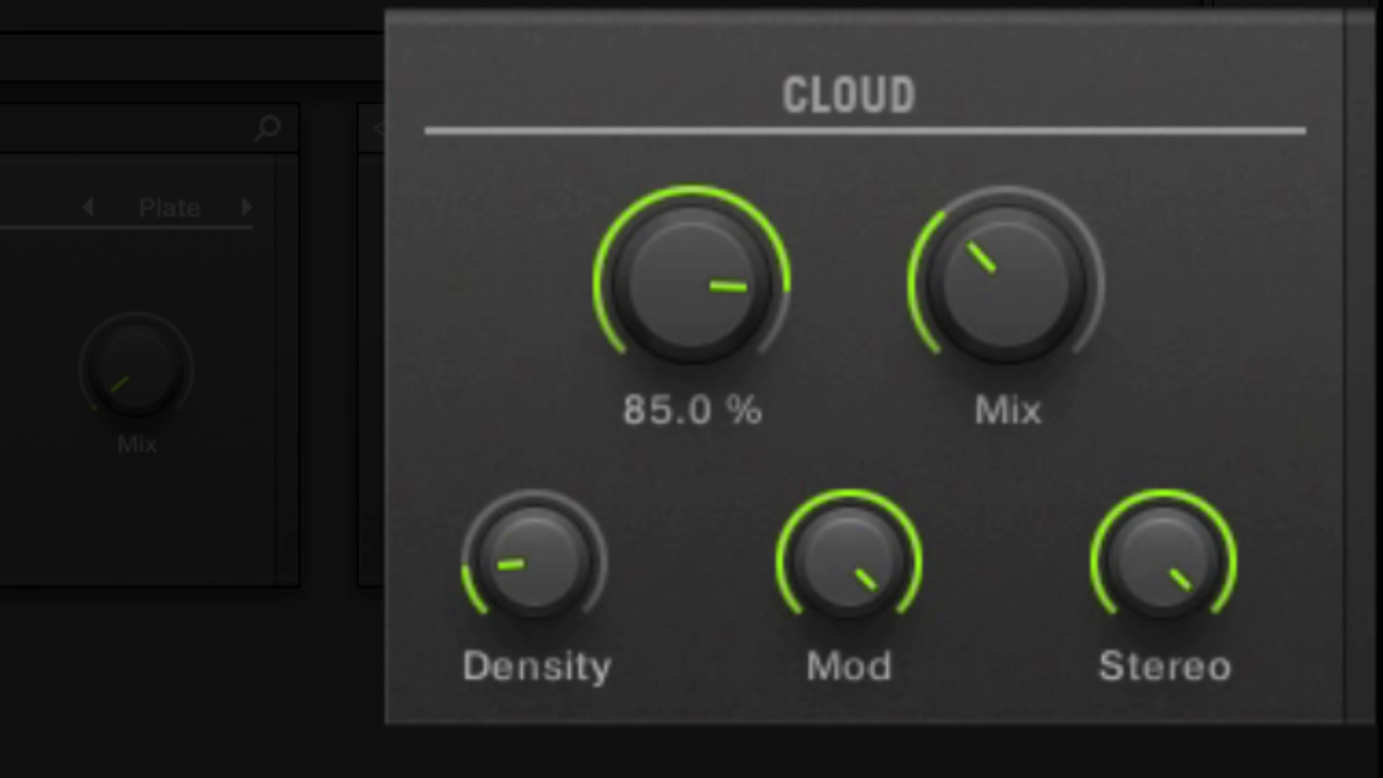
scroll(691, 283, "down", 2)
scroll(692, 284, "down", 4)
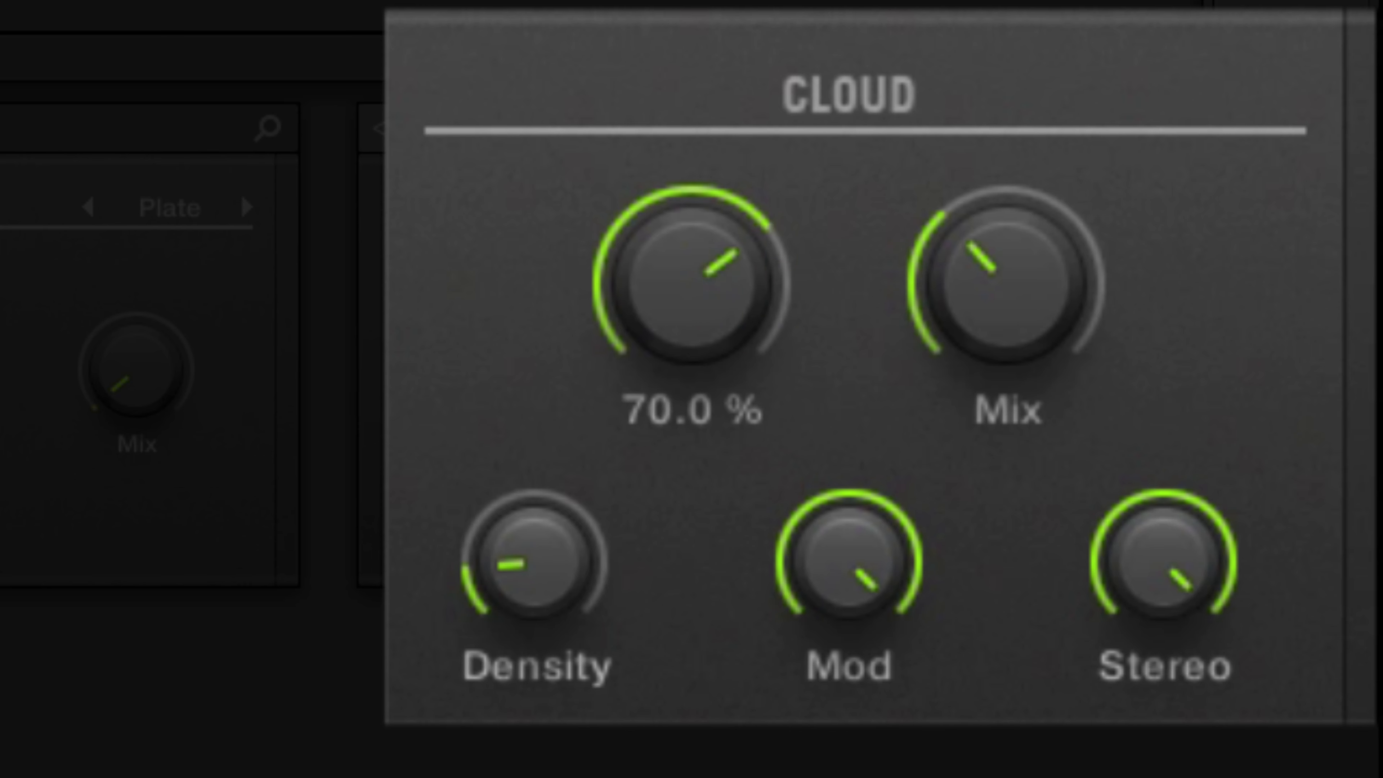
scroll(692, 283, "down", 3)
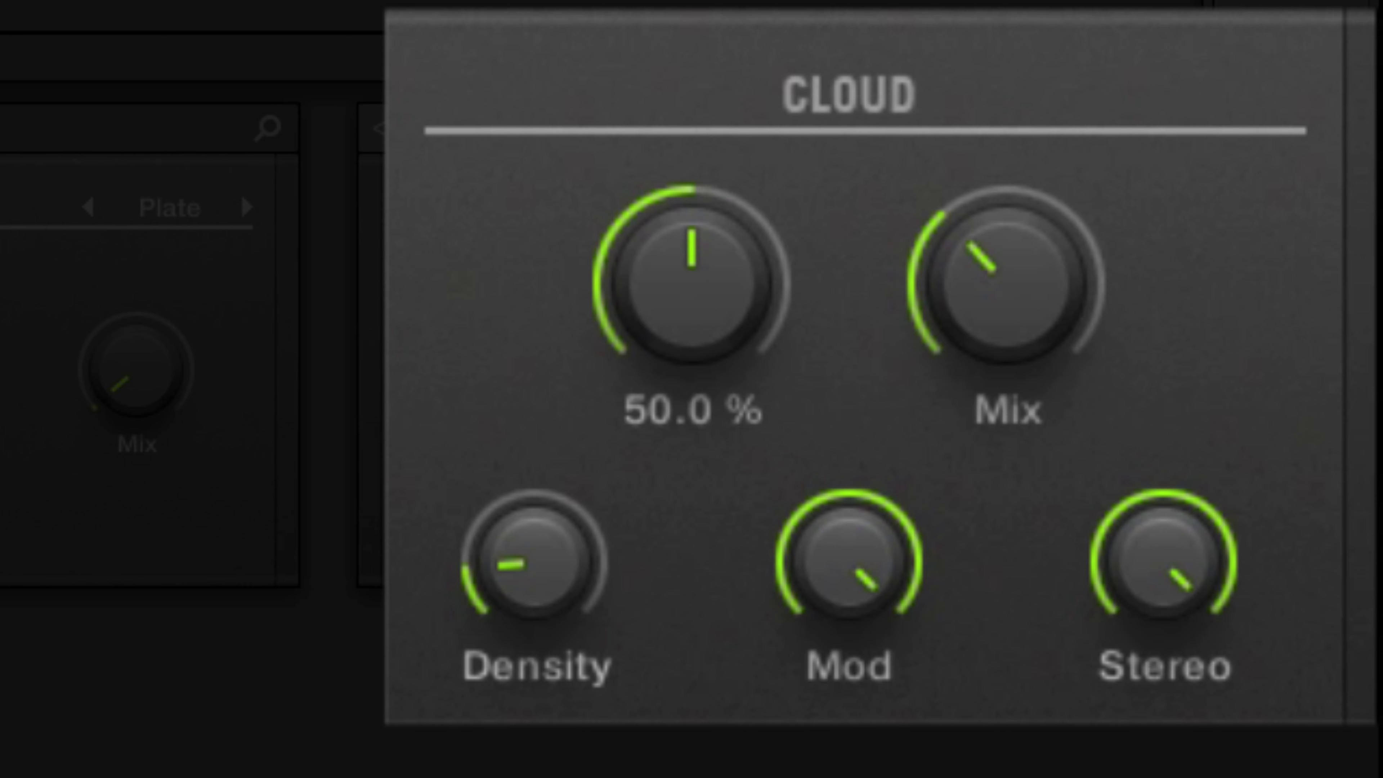
scroll(692, 284, "down", 1)
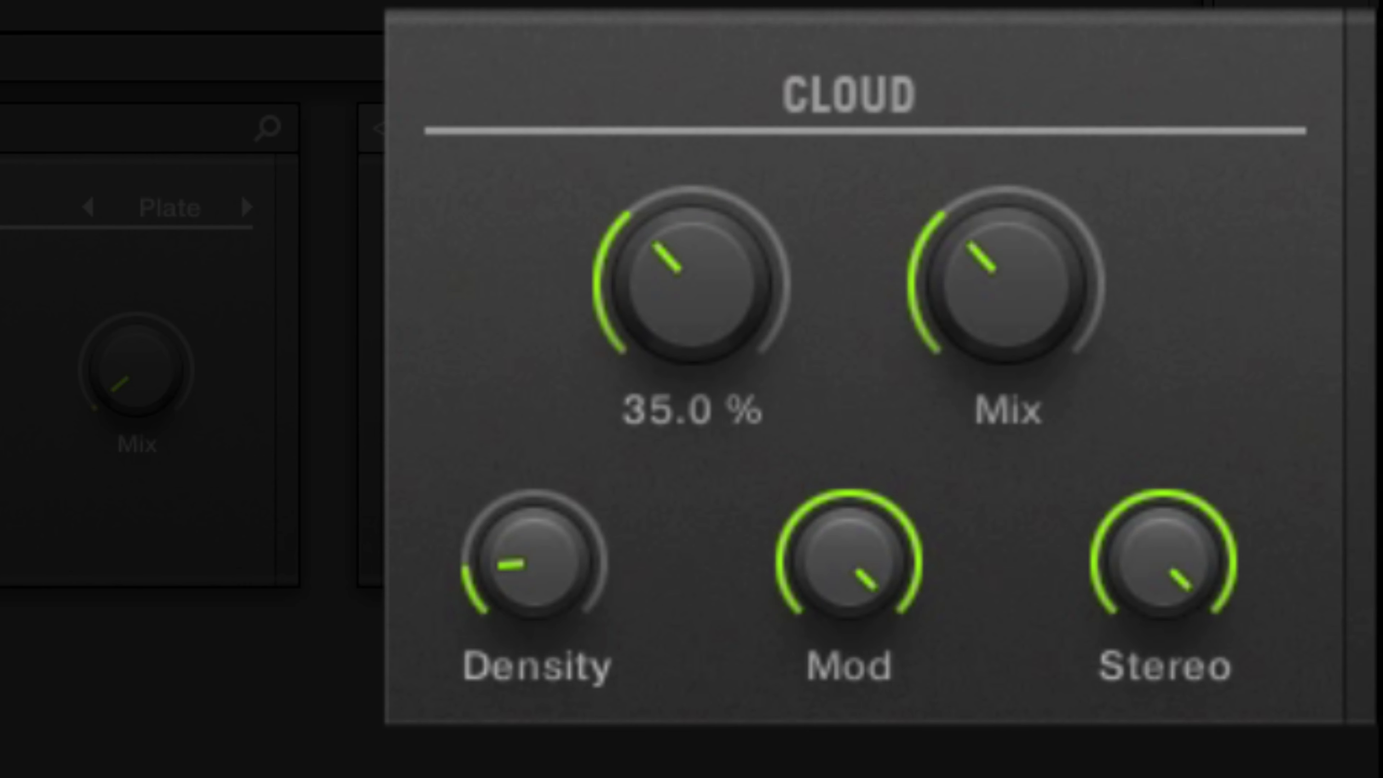
scroll(692, 284, "up", 6)
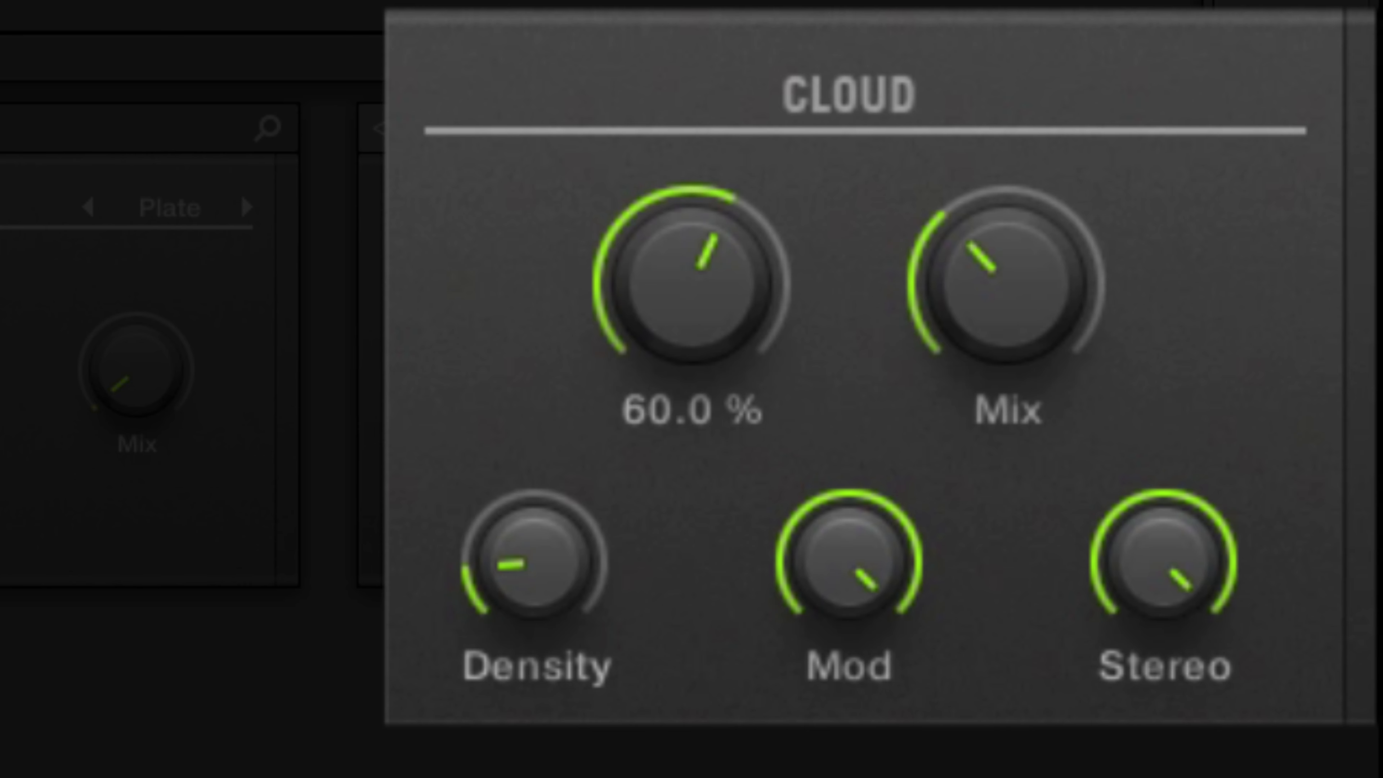
scroll(692, 283, "up", 4)
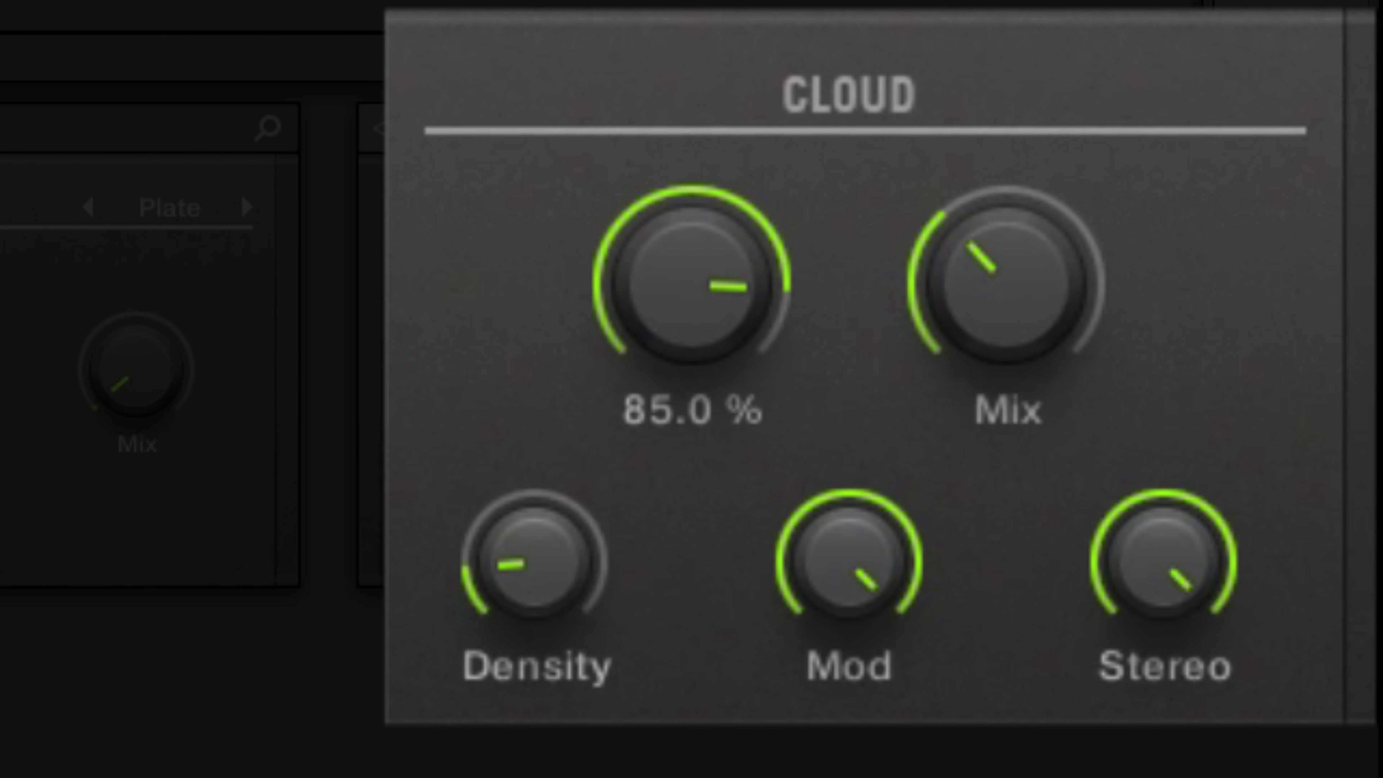
scroll(691, 284, "up", 2)
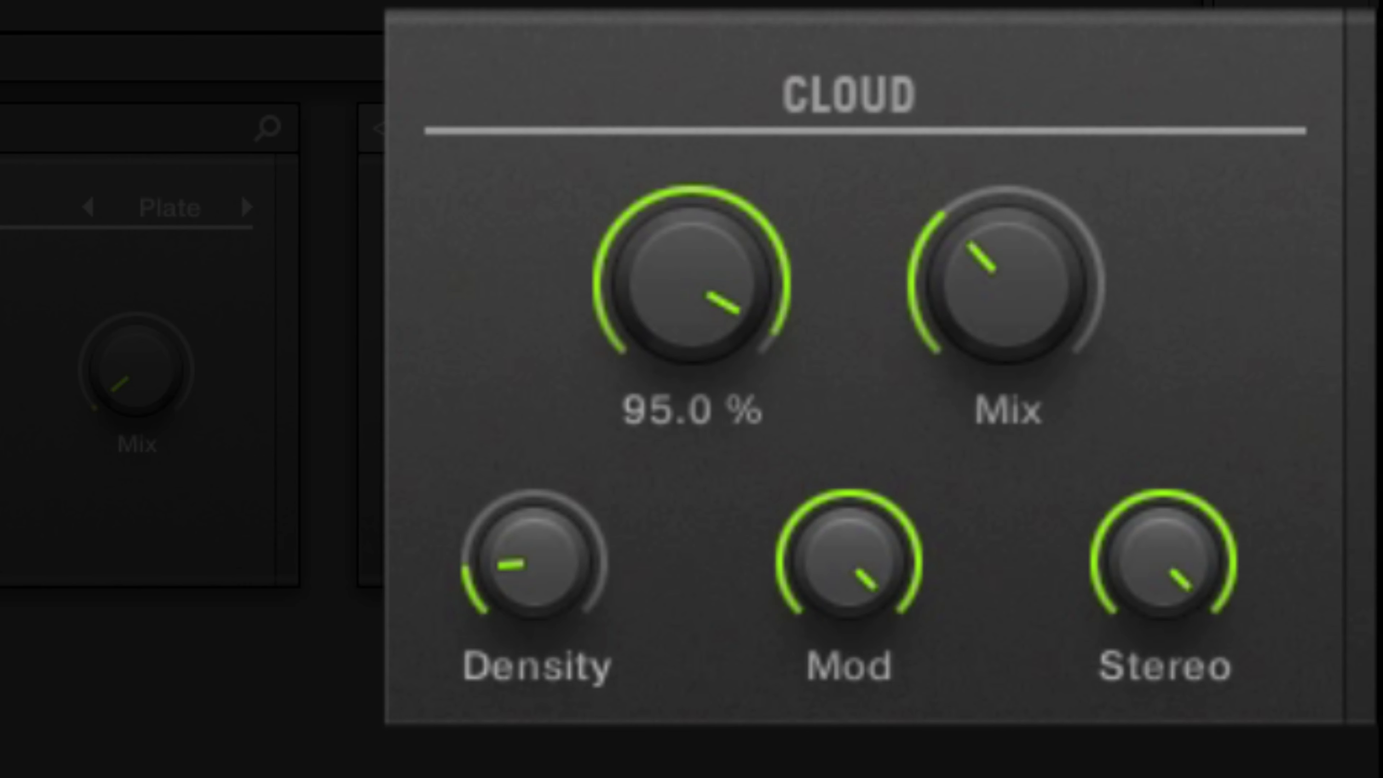
scroll(691, 280, "down", 5)
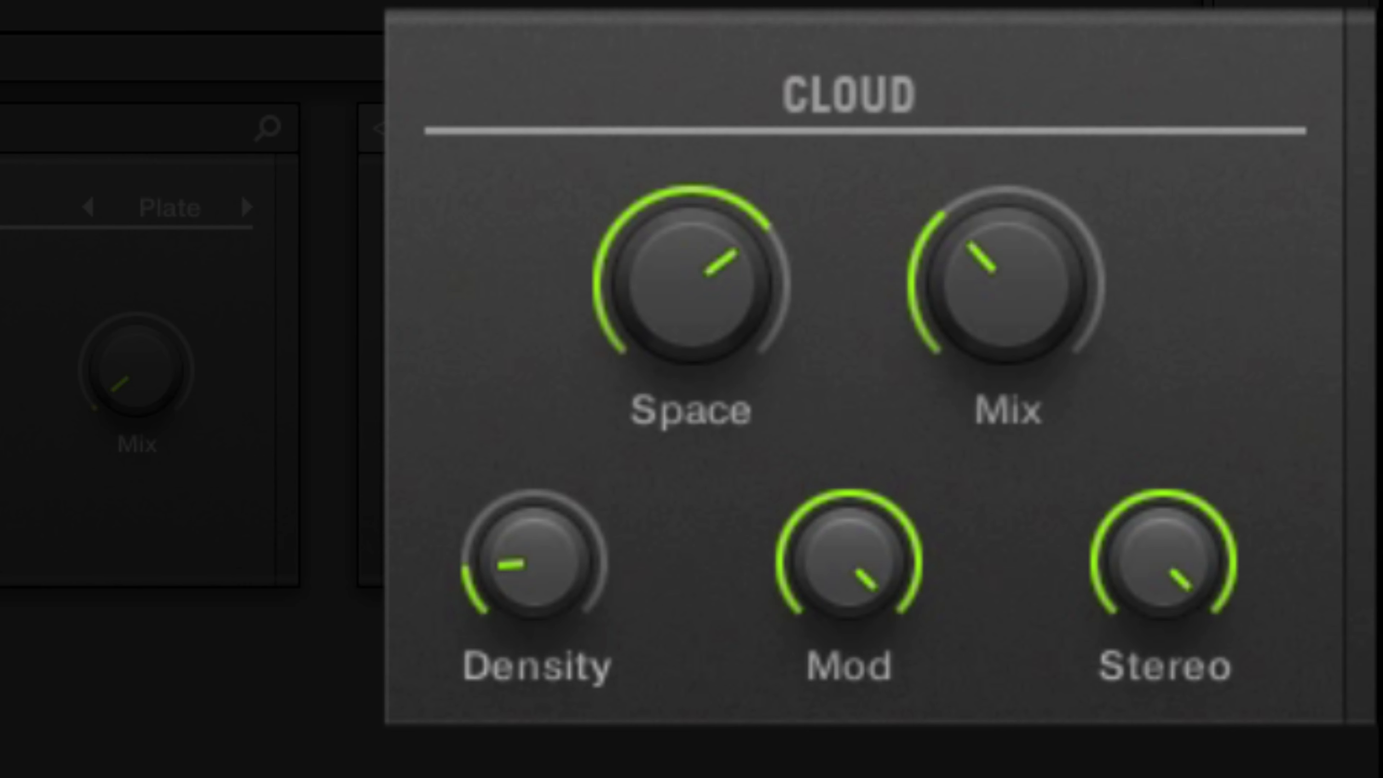
Return the Cloud Space to 0% and Density to 100%.
mouse_move(692, 284)
left_click_drag(692, 284, 691, 435)
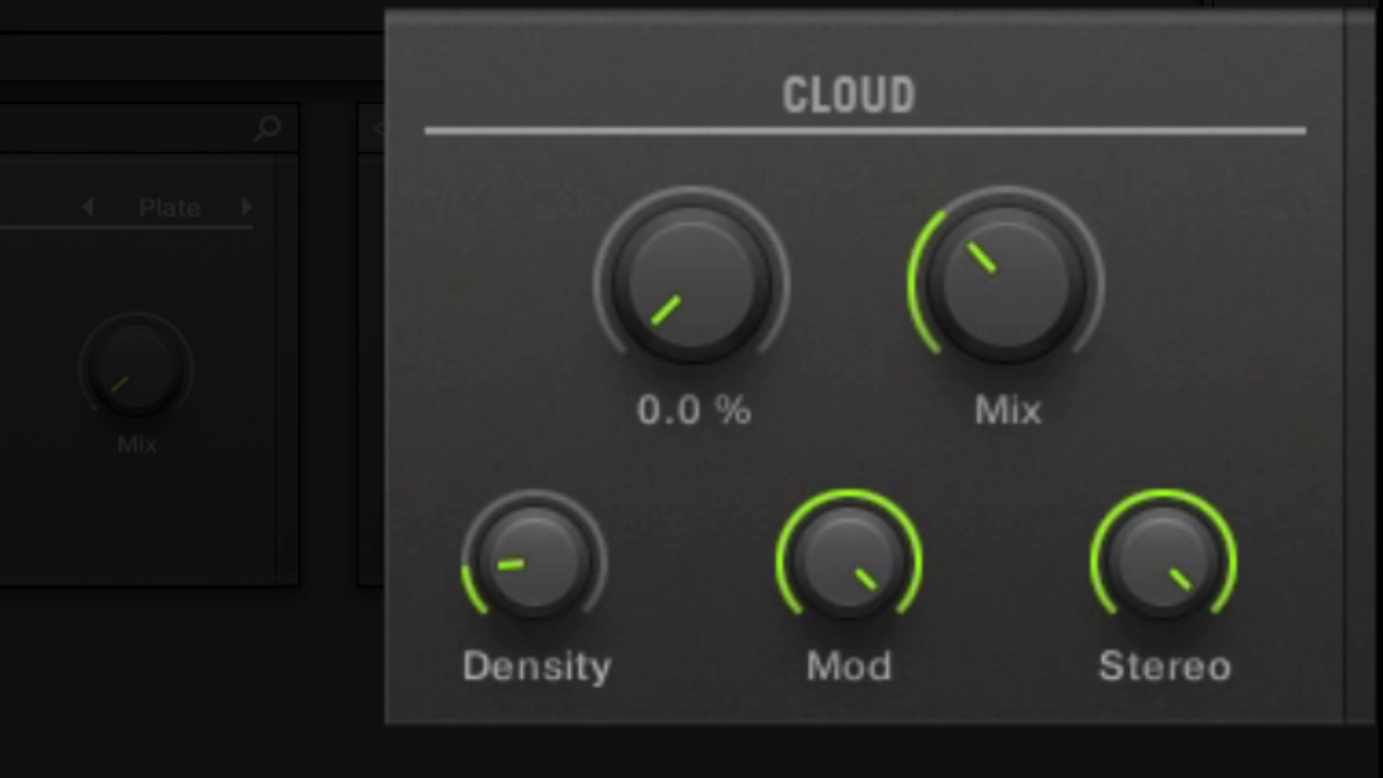
mouse_move(534, 561)
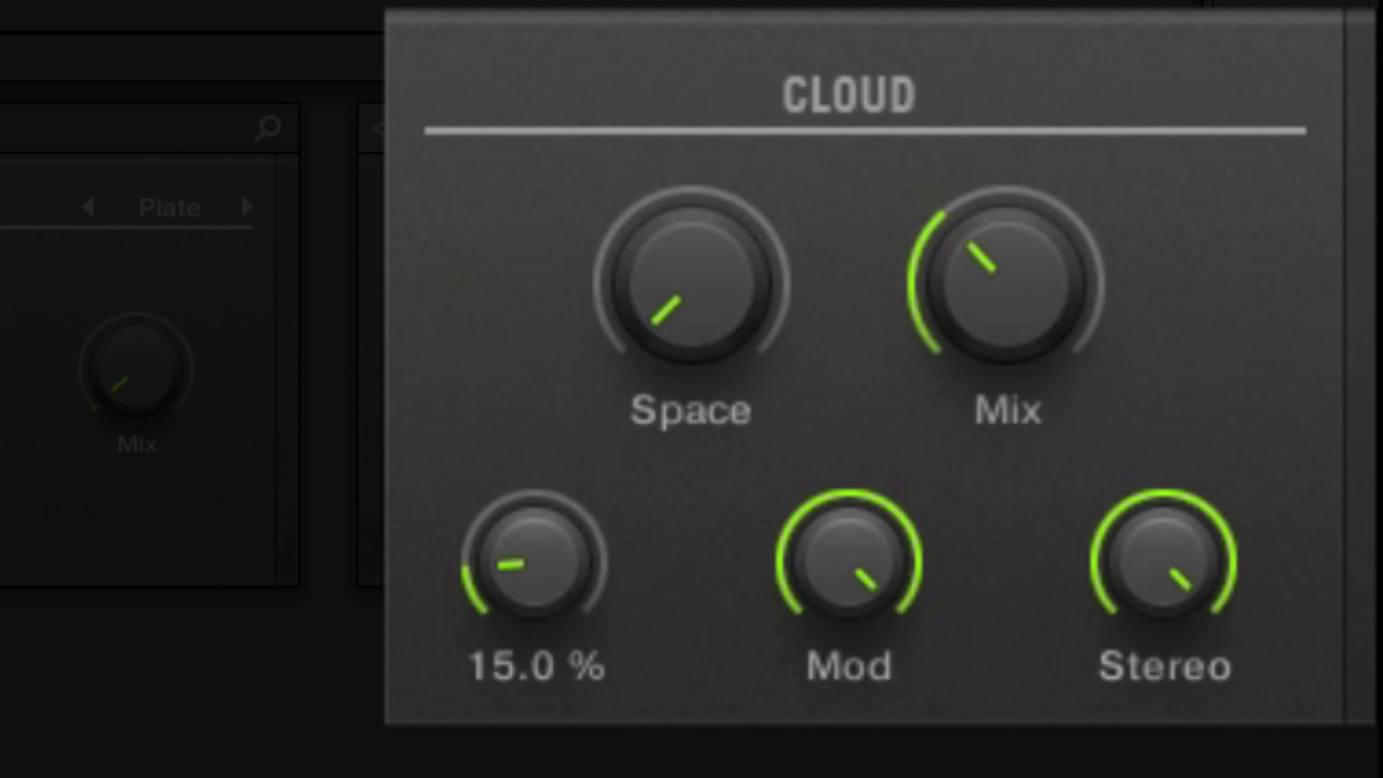
left_click_drag(534, 563, 534, 360)
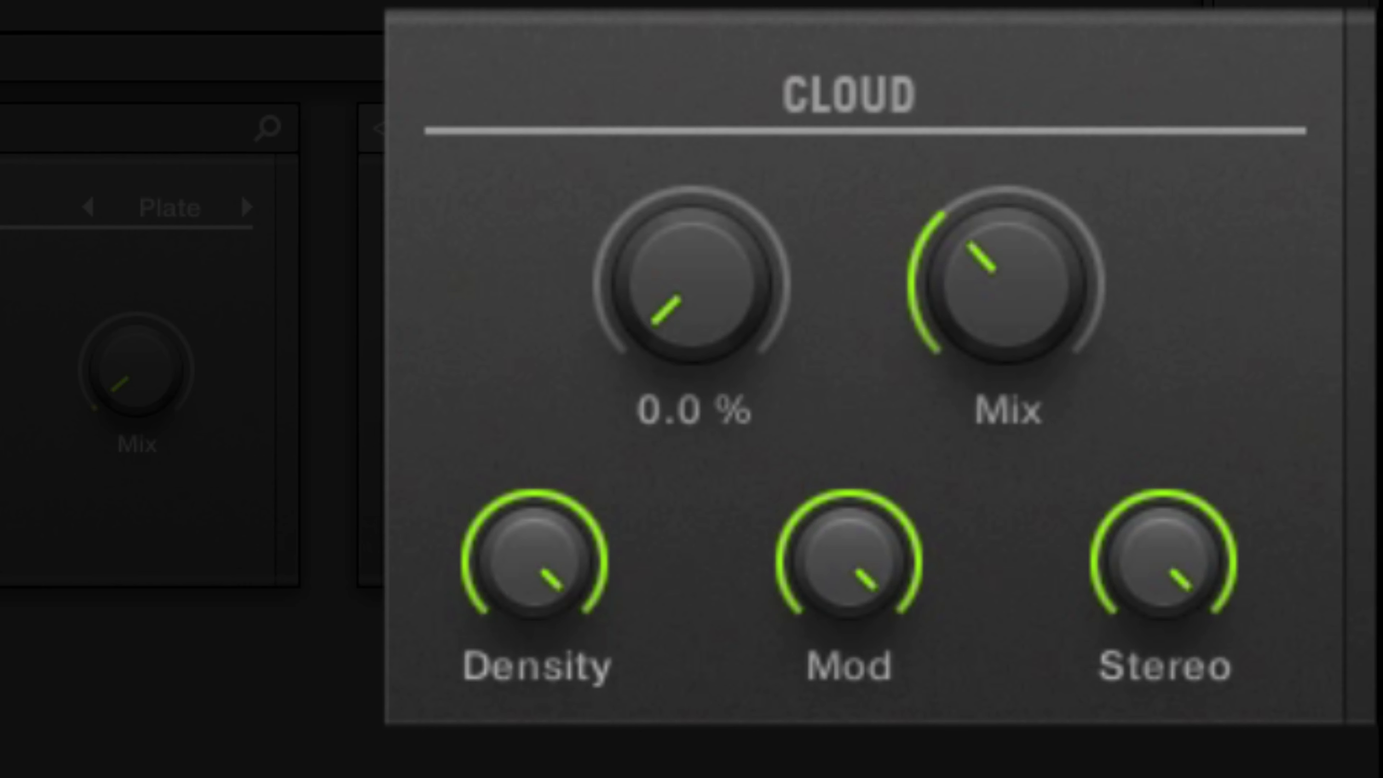
Try the Cloud Space at 10% and 5% with full Density, then bring it back to 0%.
left_click_drag(692, 284, 691, 260)
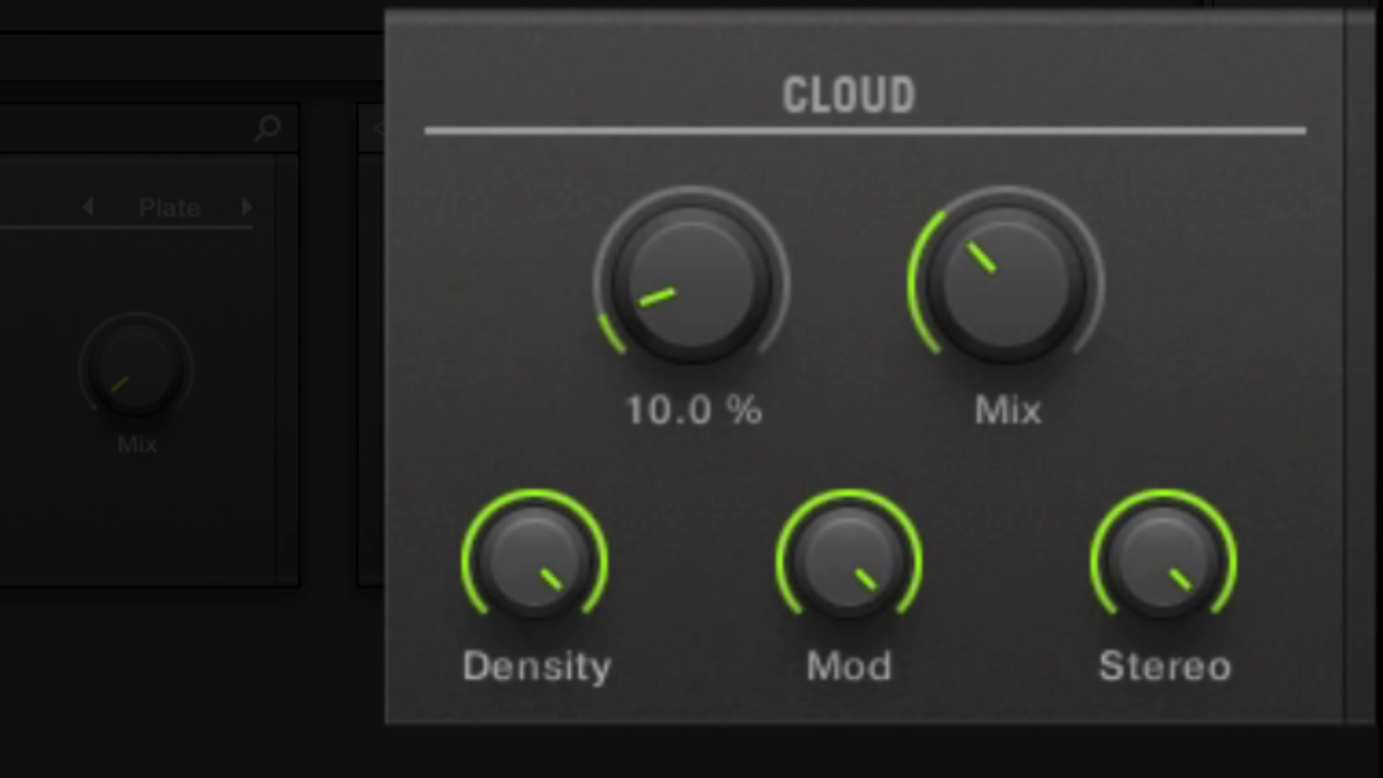
left_click_drag(691, 260, 691, 273)
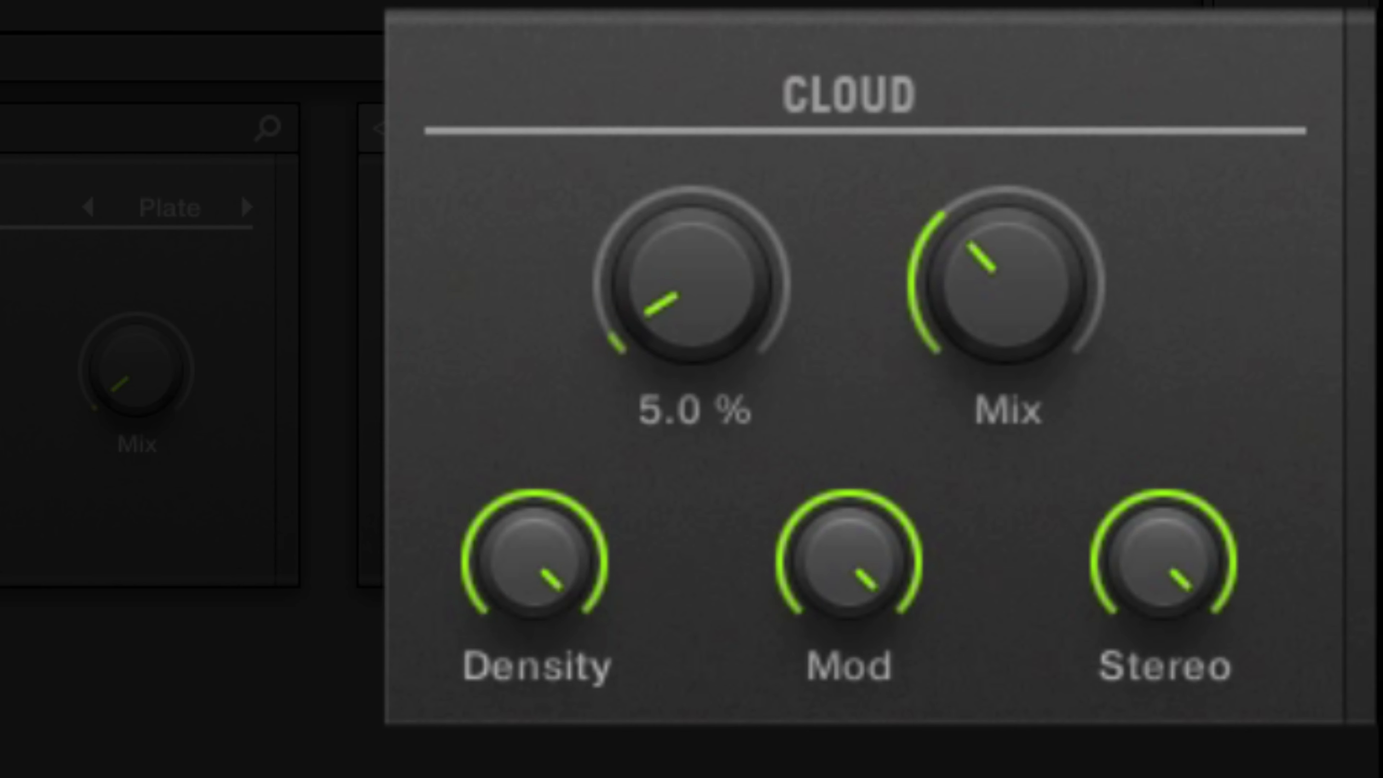
mouse_move(692, 285)
left_click_drag(692, 284, 692, 297)
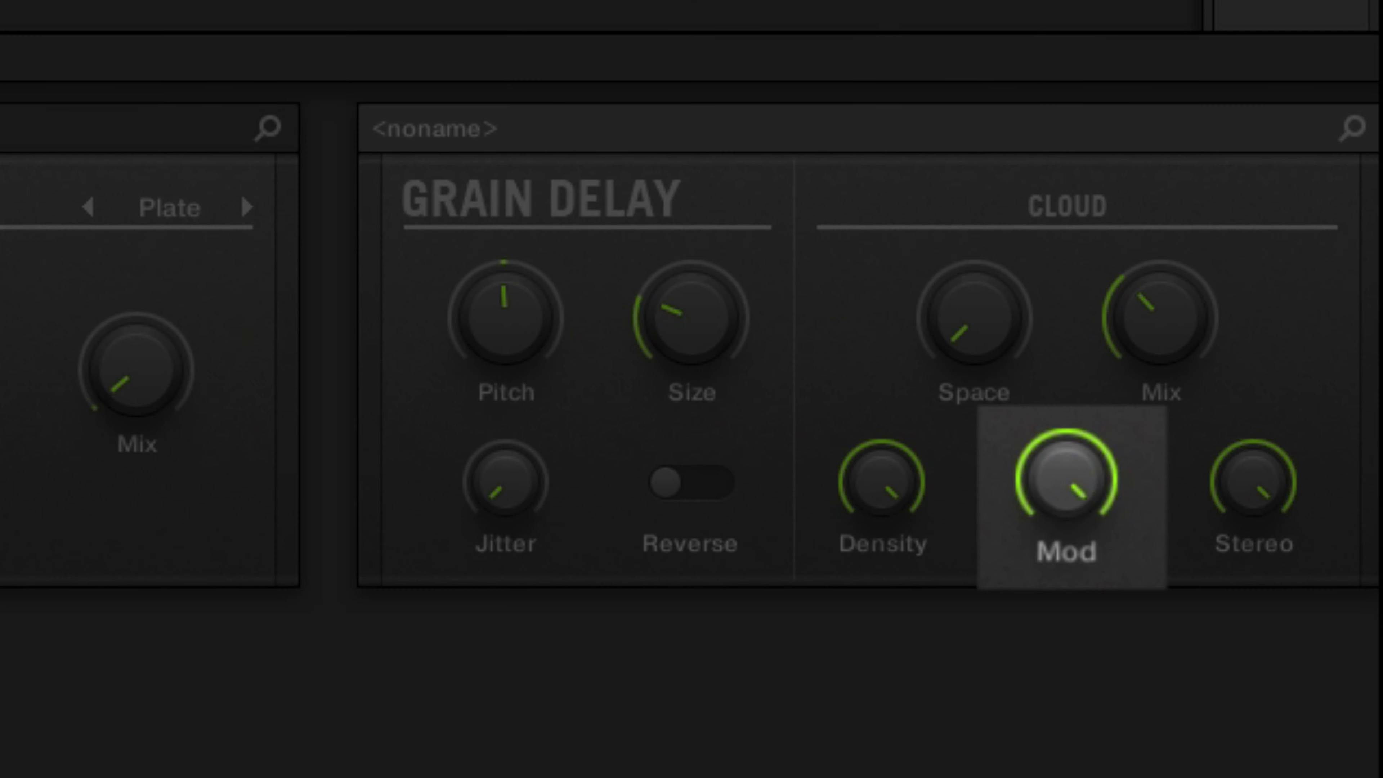
Compare the Cloud Mod at 0% and 100% twice, ending back at 100%.
left_click_drag(1067, 482, 1067, 621)
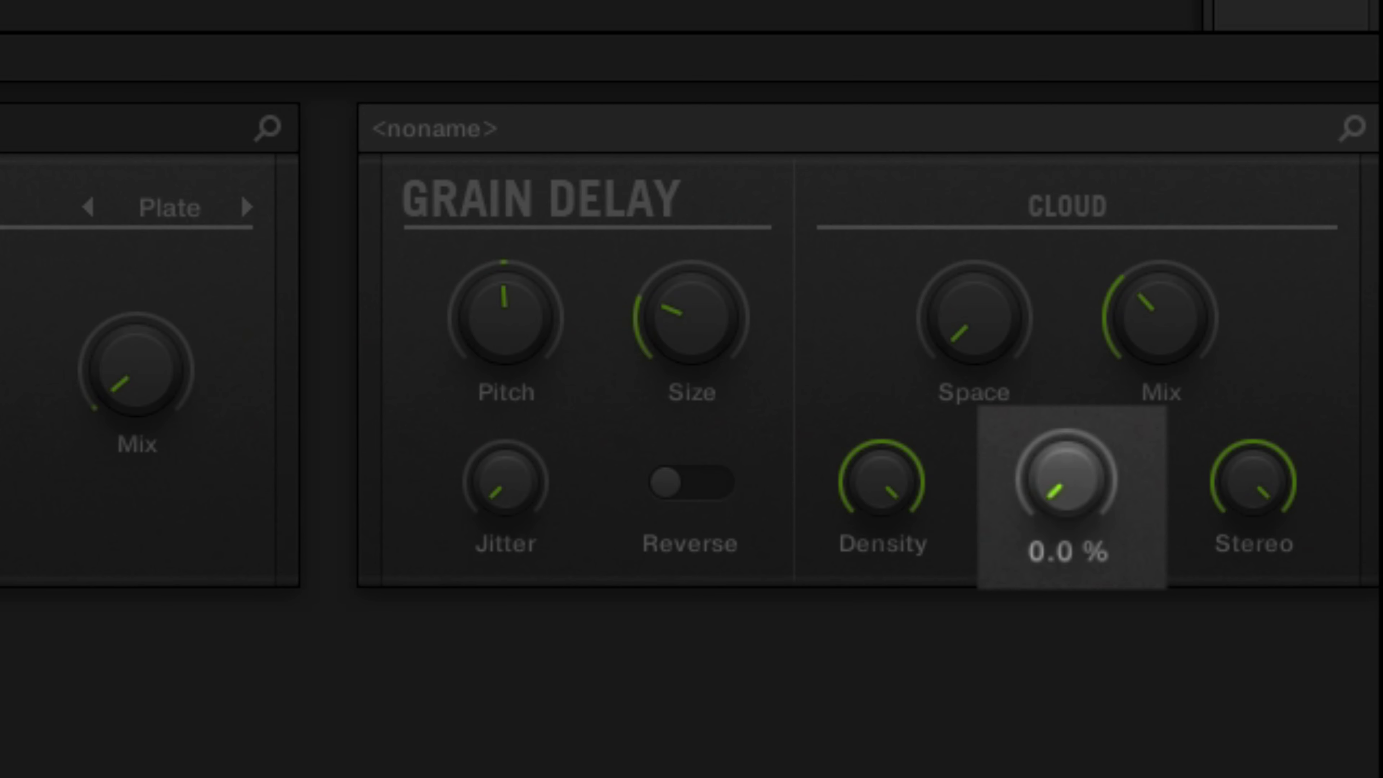
left_click_drag(1067, 480, 1067, 340)
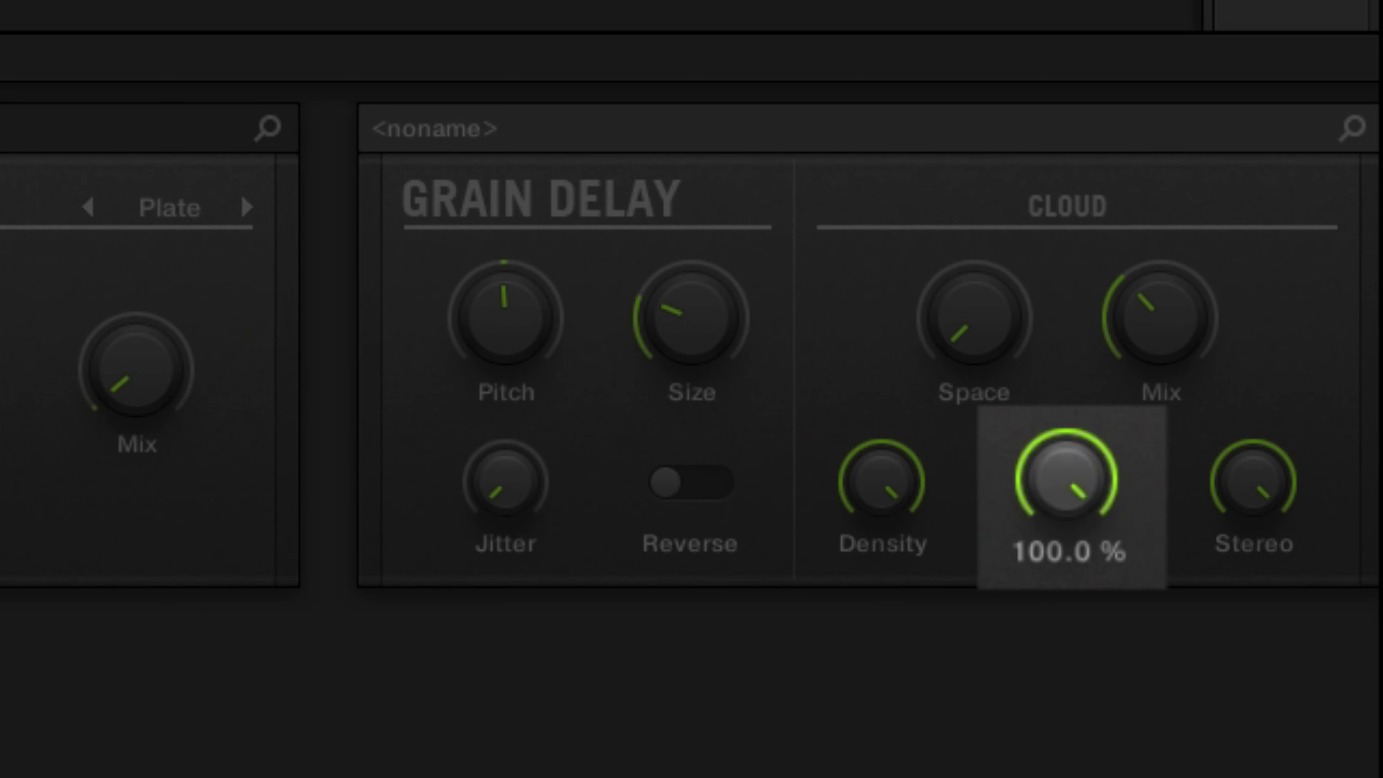
left_click_drag(1067, 479, 1067, 618)
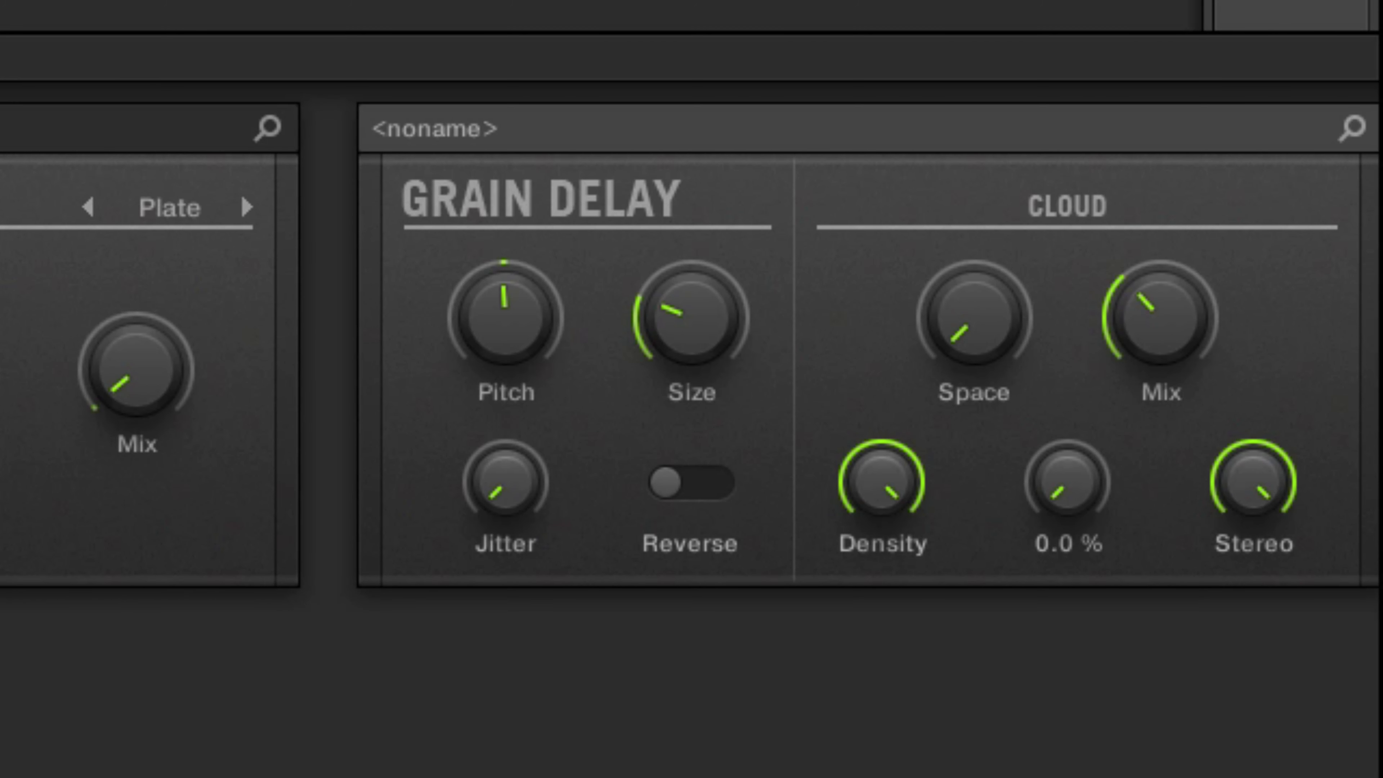
left_click_drag(1067, 482, 1067, 342)
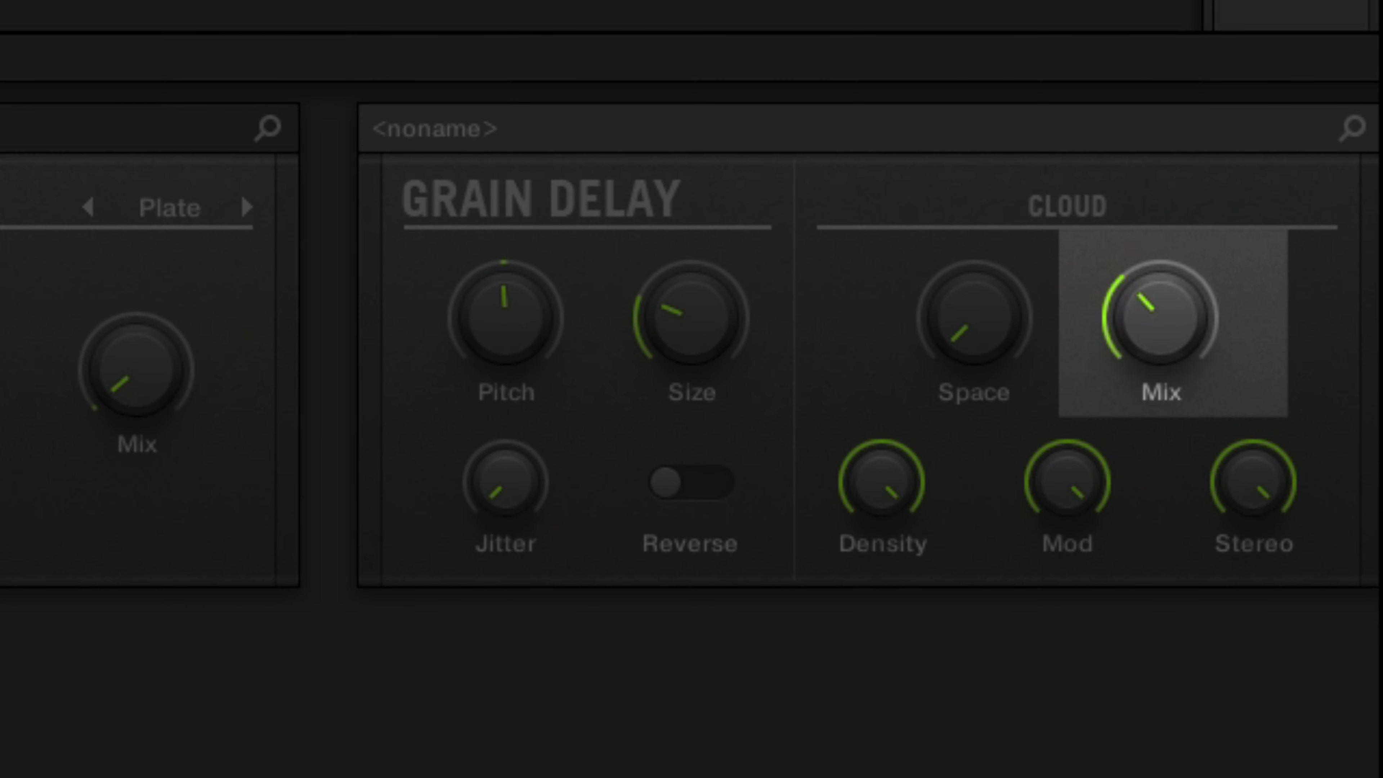
Switch from the mixer to the arrangement view with the snare's Grain Delay parameters shown.
mouse_move(1160, 319)
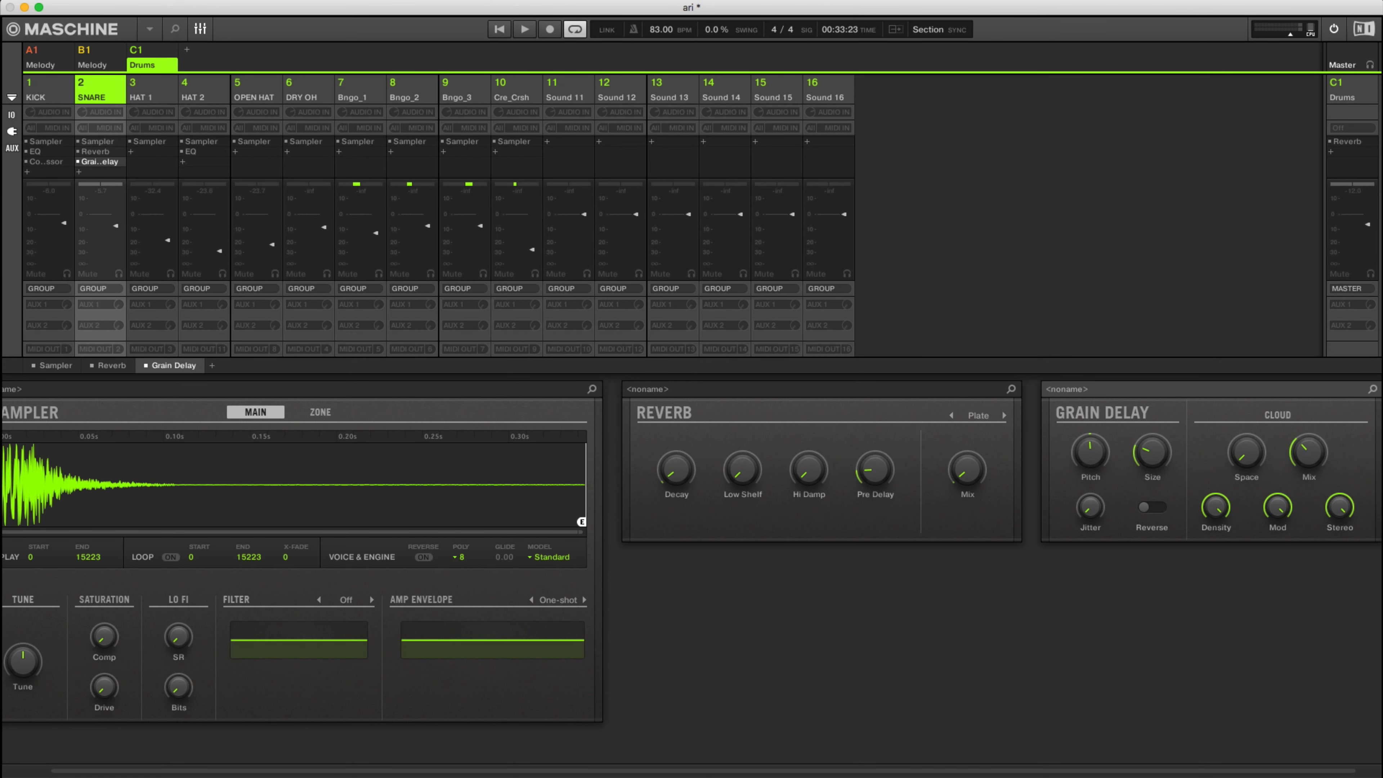
mouse_move(1340, 507)
left_click_drag(1339, 507, 1339, 469)
key("Tab")
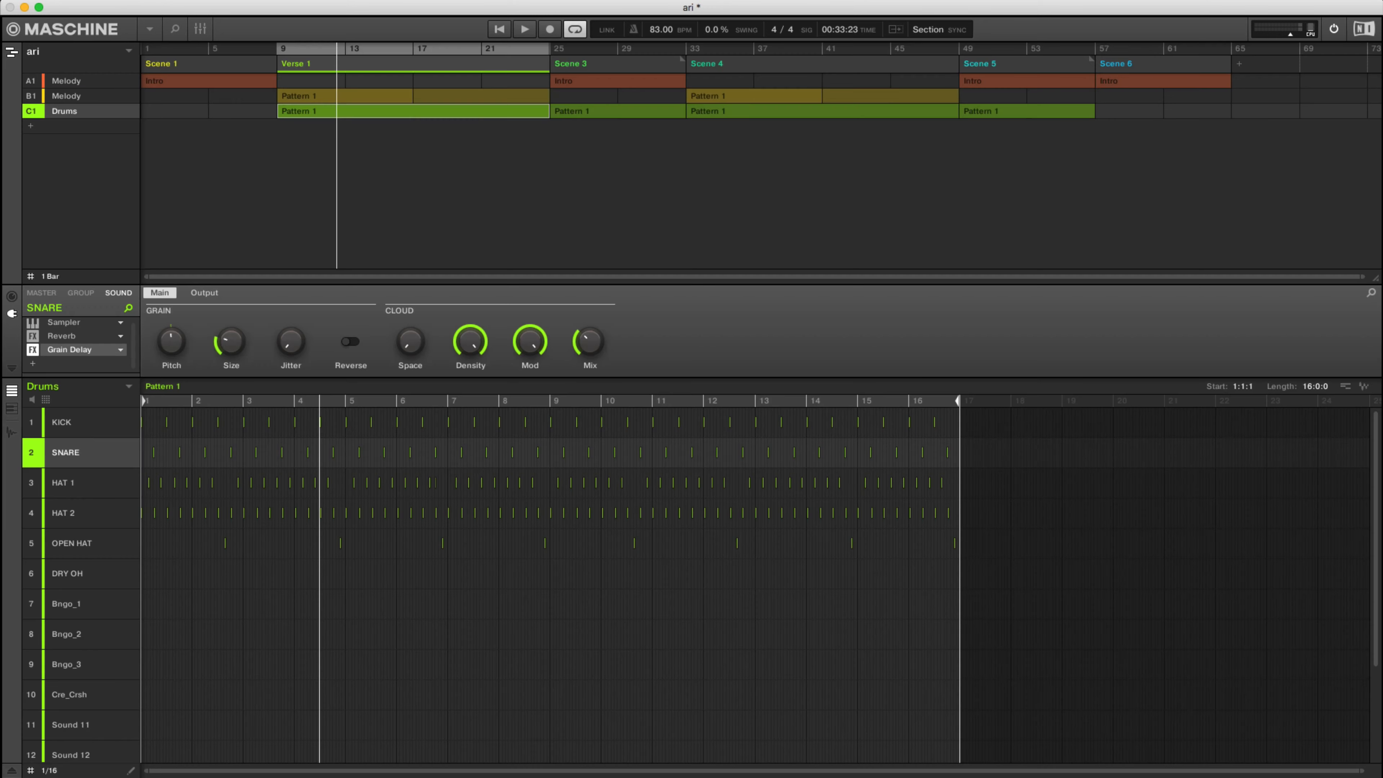
Play Verse 1 with Grain Delay active on the snare, check the effect's Output parameters, return to its Main parameters and stop playback.
key("space")
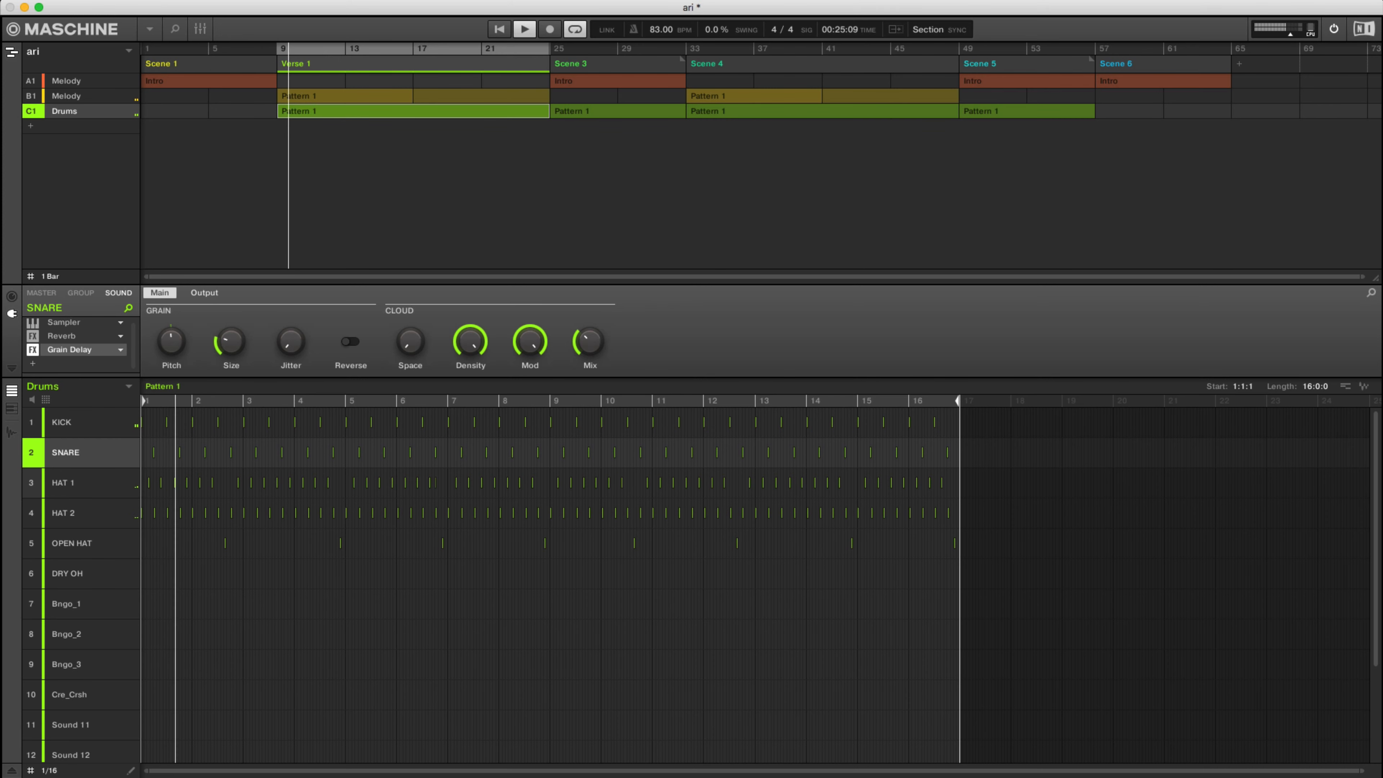
left_click(204, 293)
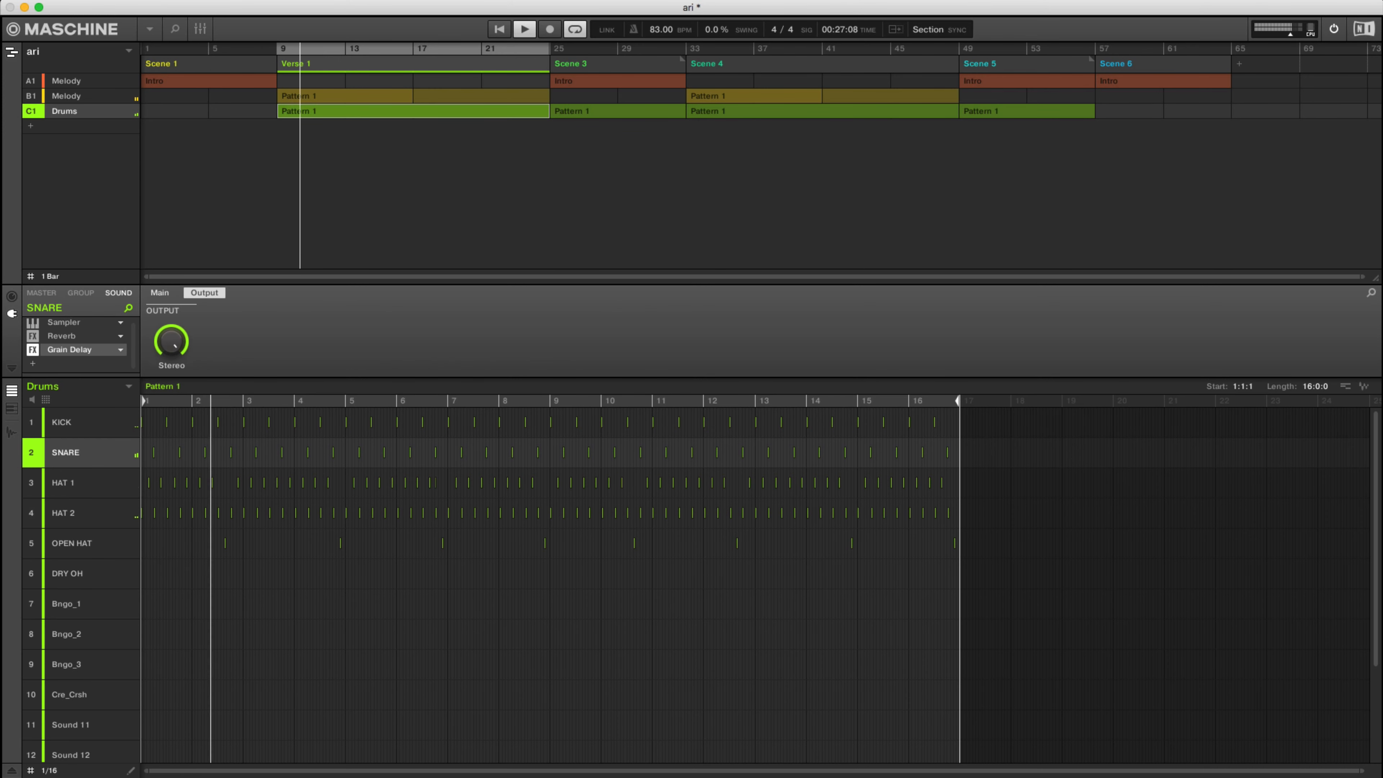
left_click(160, 293)
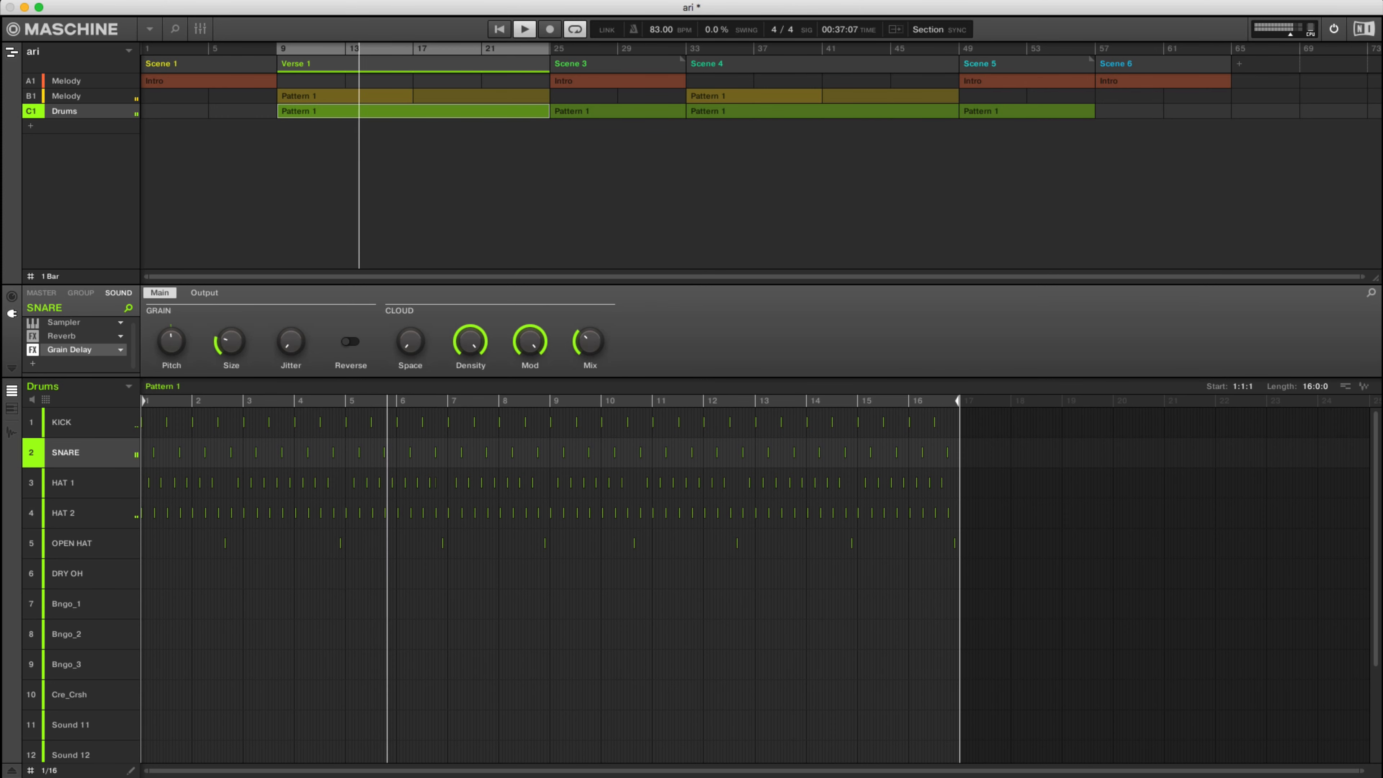
key("space")
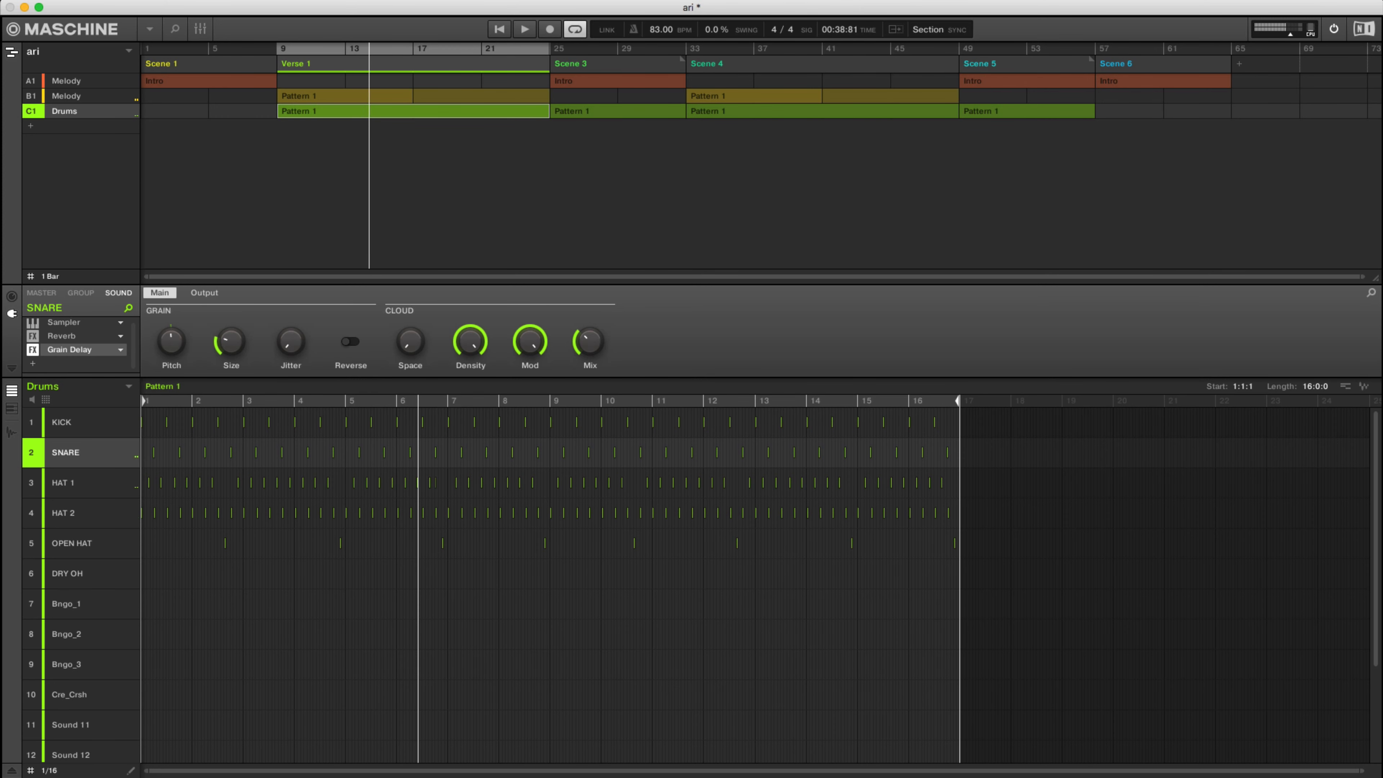
Bypass the Grain Delay on the snare and play Verse 1 again without the effect.
left_click(32, 350)
key("space")
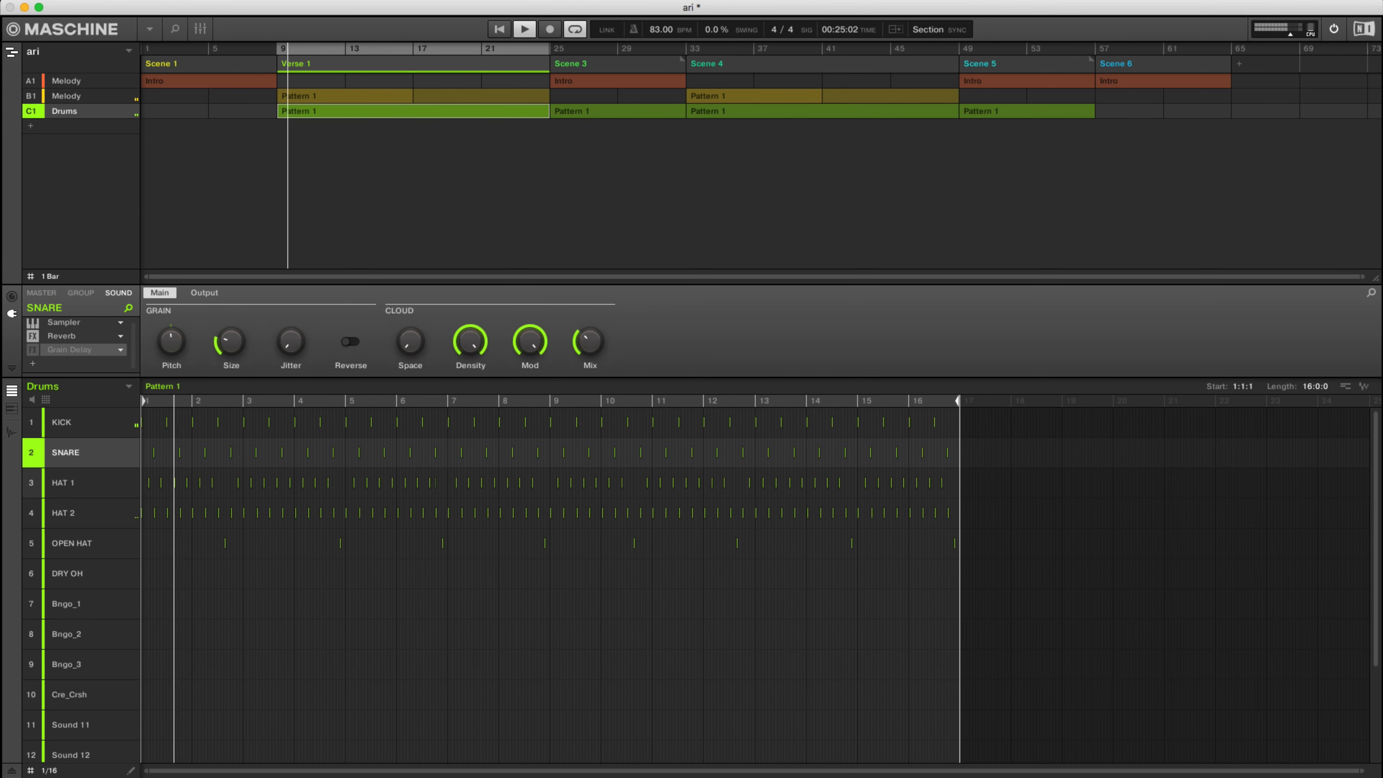